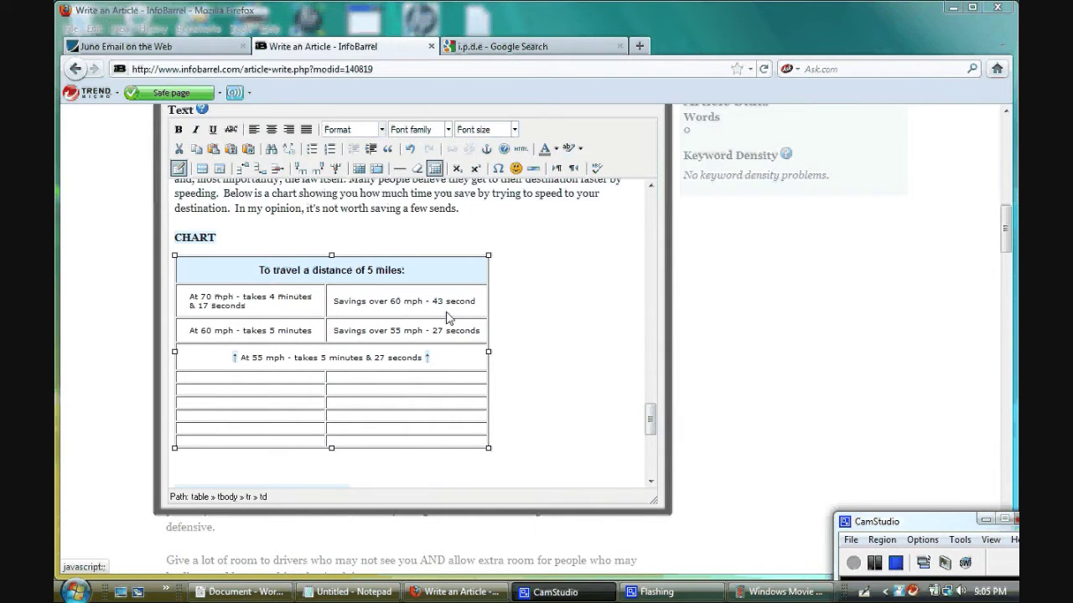
# Step: Insert a 2×2 table below the chart with cell padding 3, cell spacing 3 and border 3
pyautogui.click(420, 390)
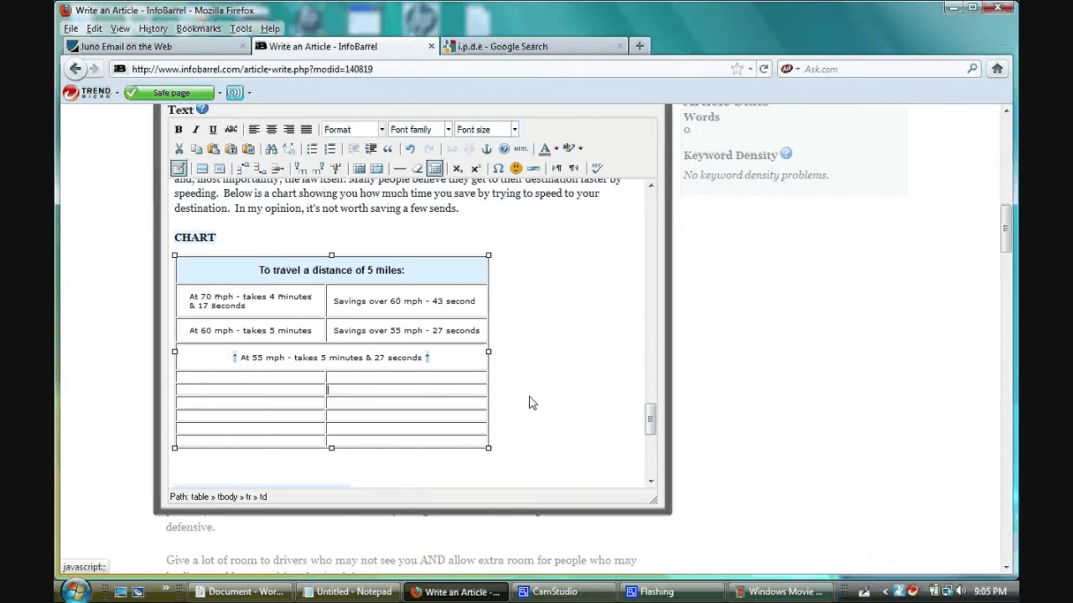
pyautogui.click(374, 471)
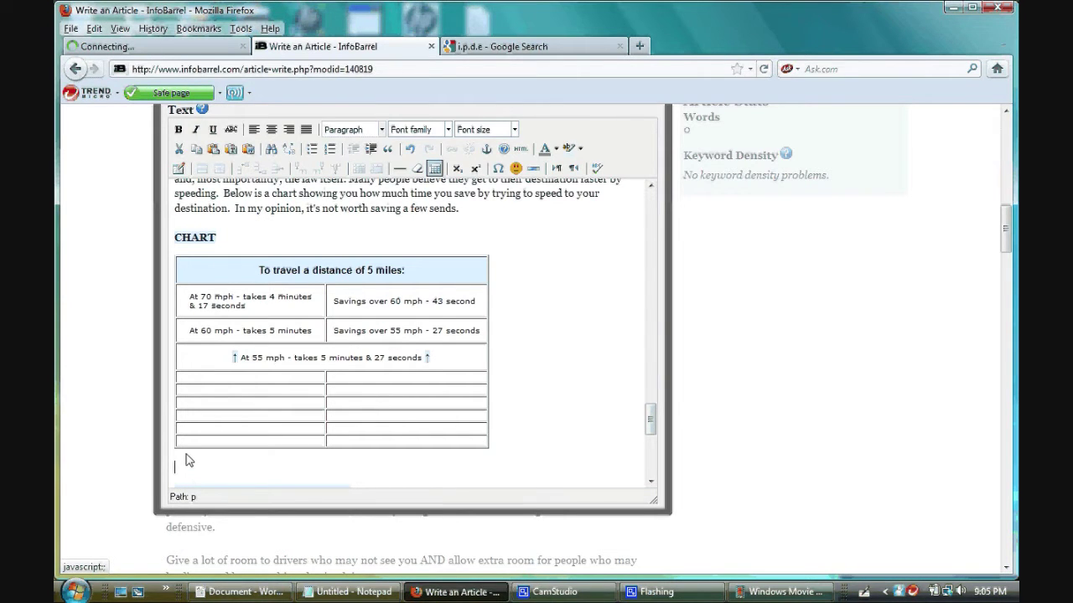
pyautogui.click(178, 168)
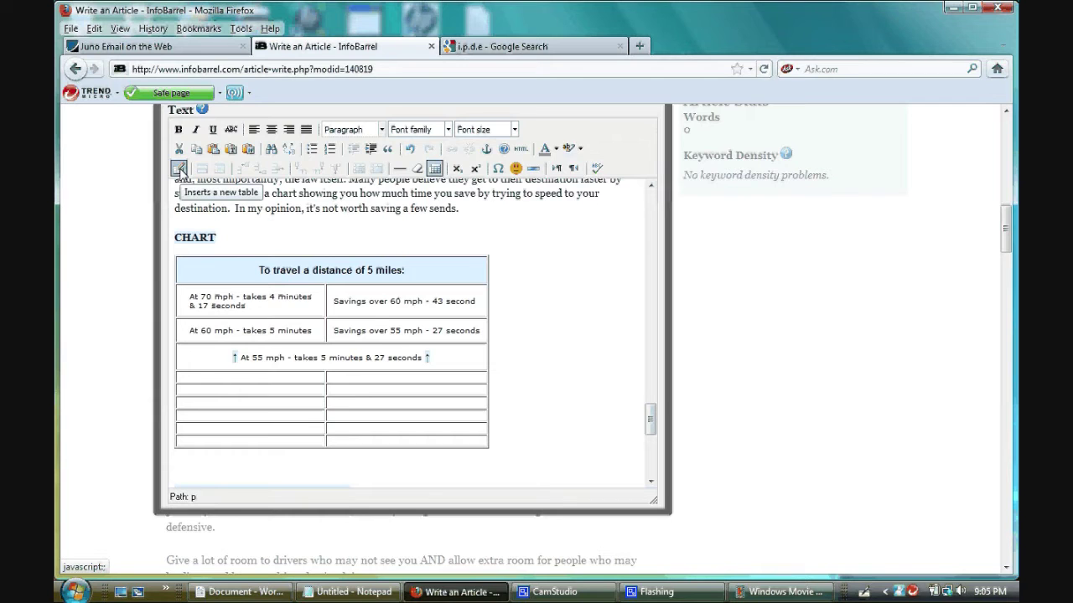
pyautogui.click(178, 170)
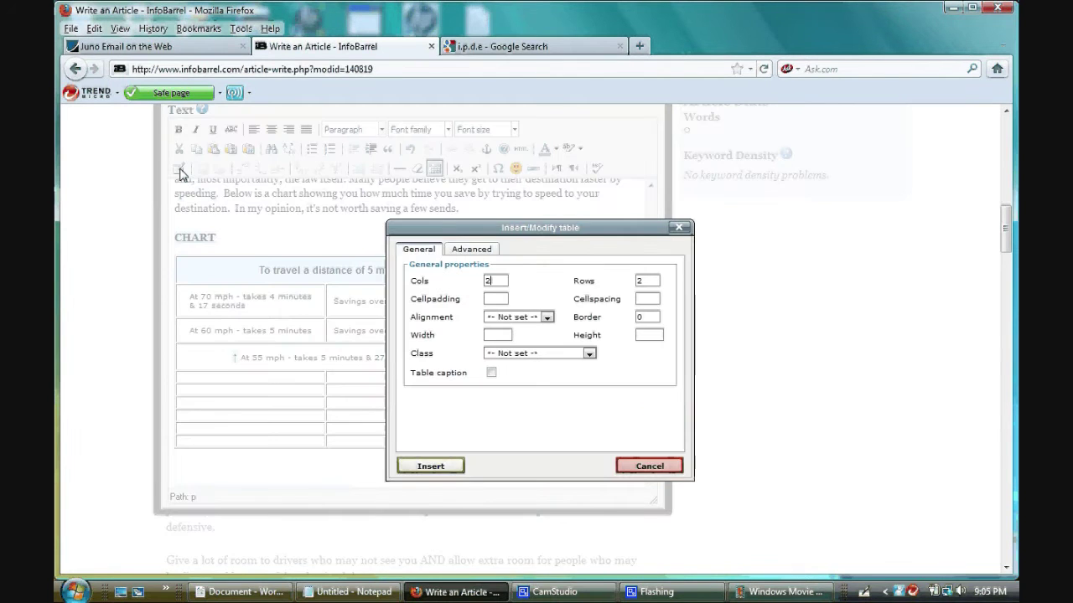
pyautogui.click(501, 301)
pyautogui.write('3')
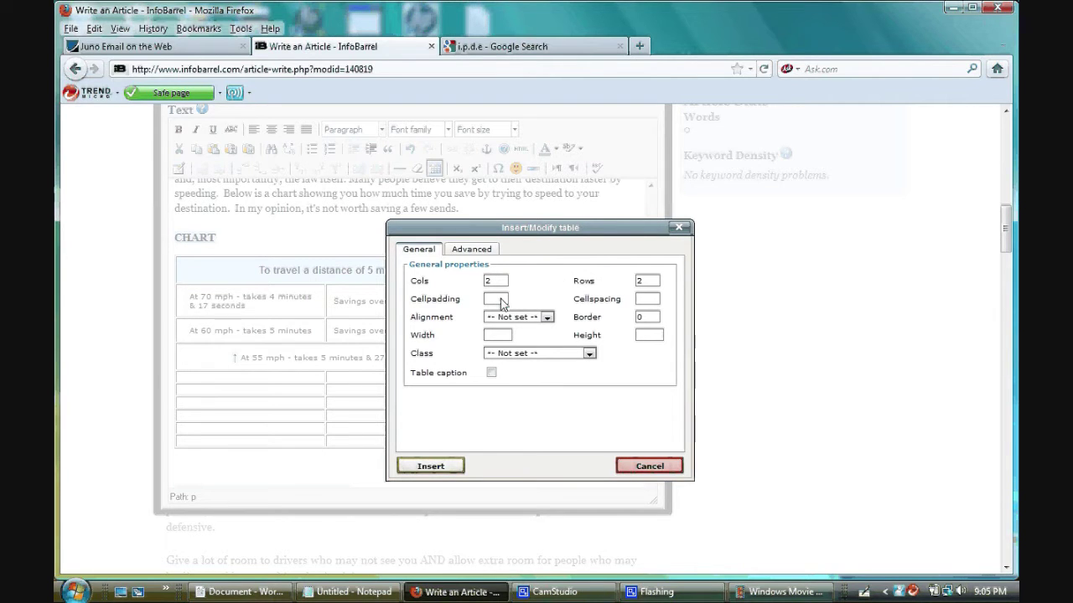
pyautogui.click(649, 300)
pyautogui.write('3')
pyautogui.click(650, 318)
pyautogui.press('BackSpace')
pyautogui.write('3')
pyautogui.click(431, 466)
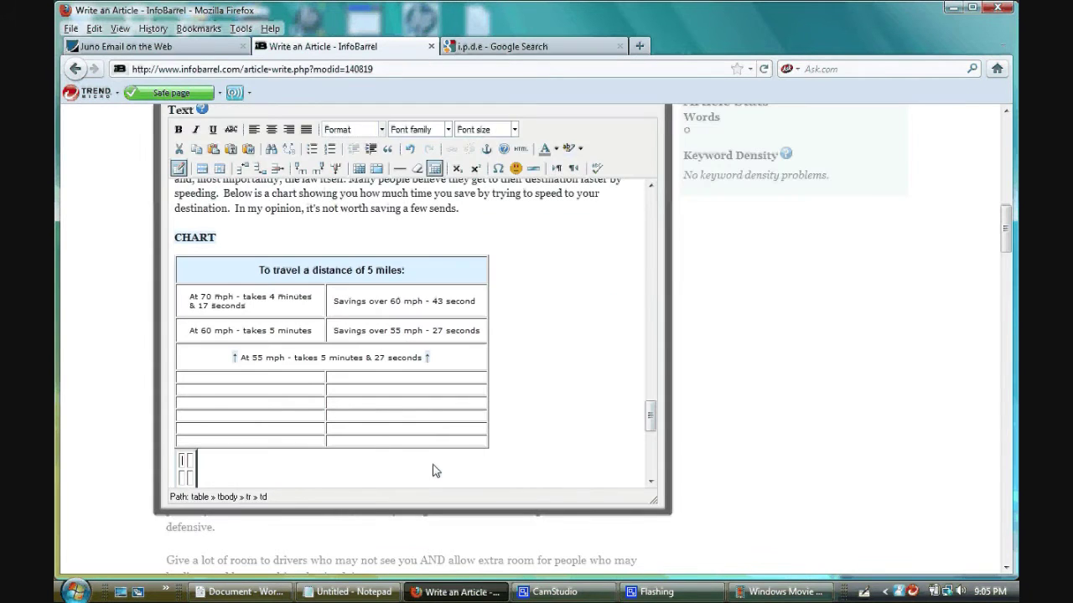
# Step: Fill the new table's top cells with a run of sample 'c' characters
pyautogui.scroll(-2, 554, 407)
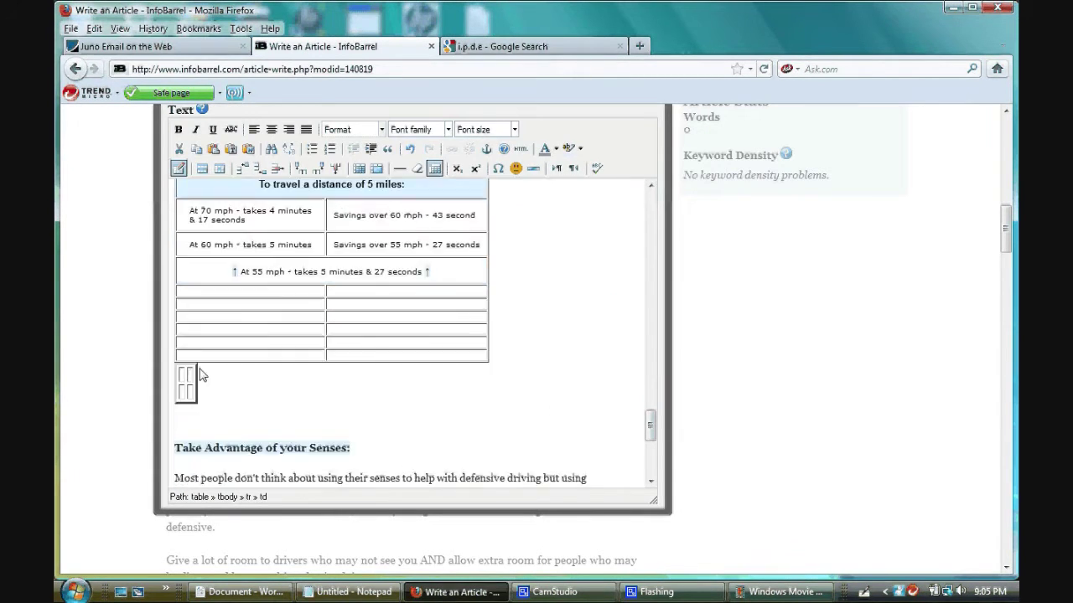
pyautogui.click(185, 381)
pyautogui.write('ccccccccccccccccccc')
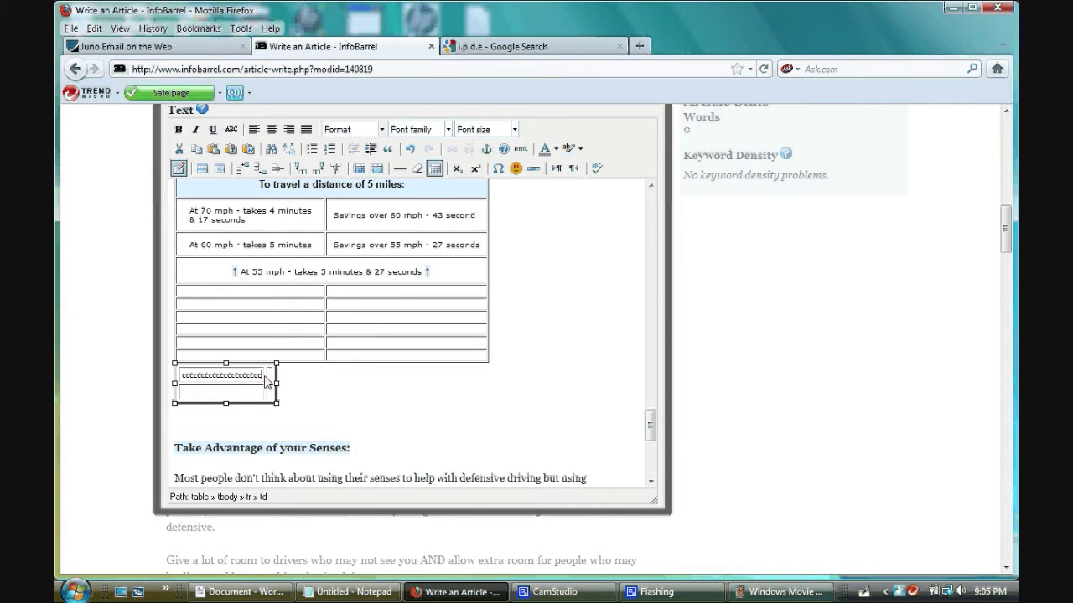
pyautogui.write('cccccccccccccccccccccc')
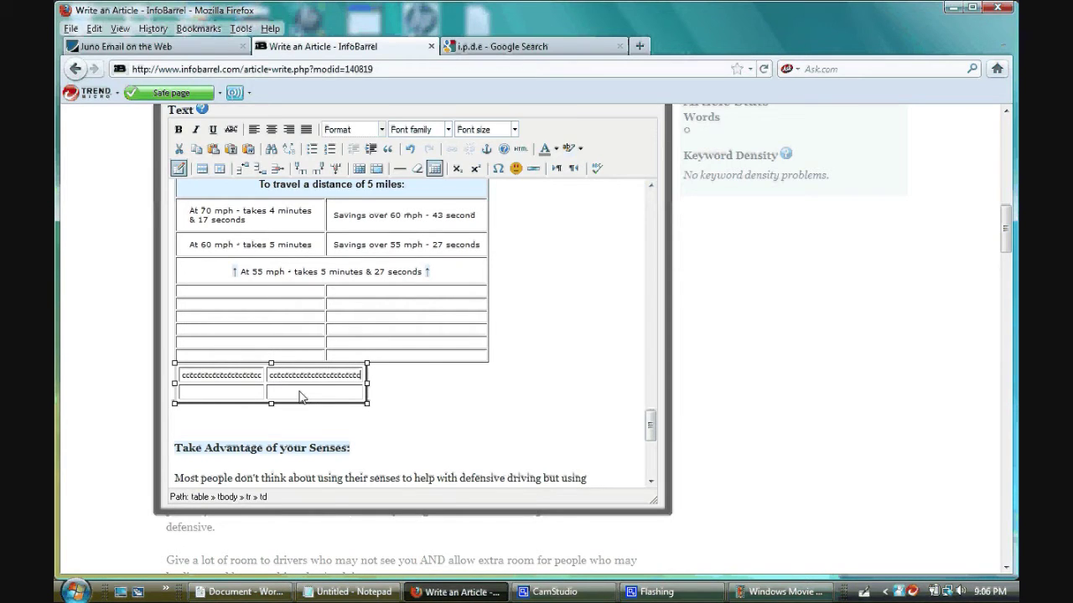
pyautogui.rightClick(294, 385)
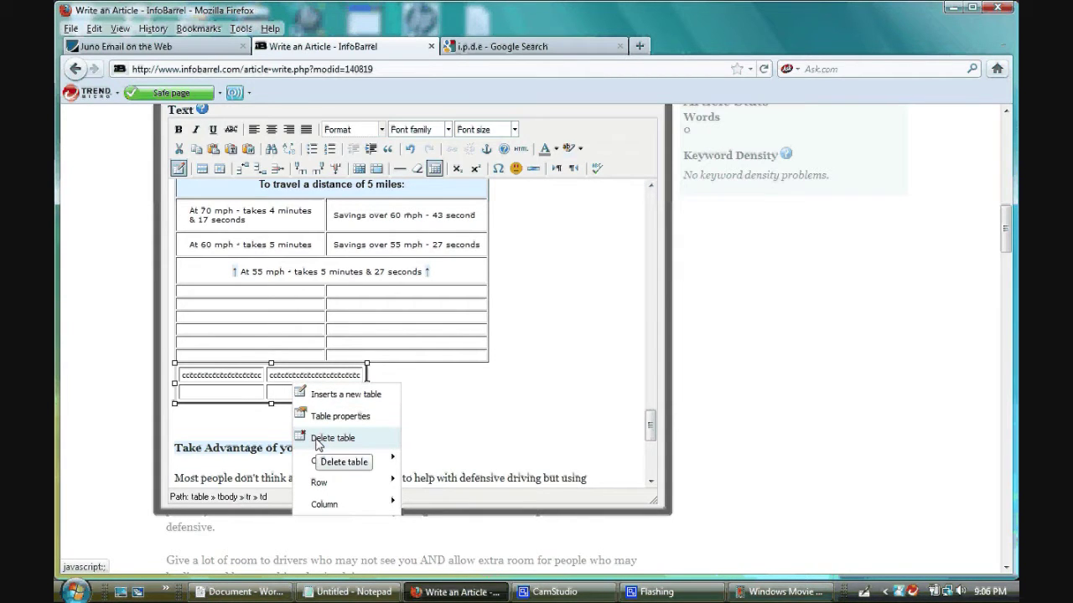
# Step: Delete the 'c' test table from below the travel-time chart
pyautogui.click(319, 440)
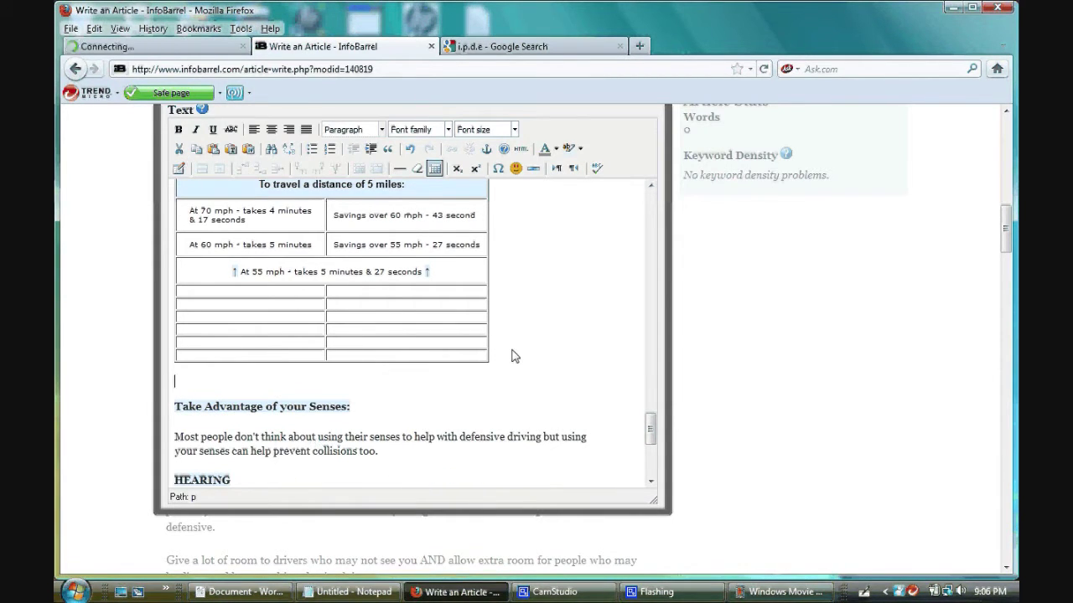
pyautogui.scroll(2, 515, 356)
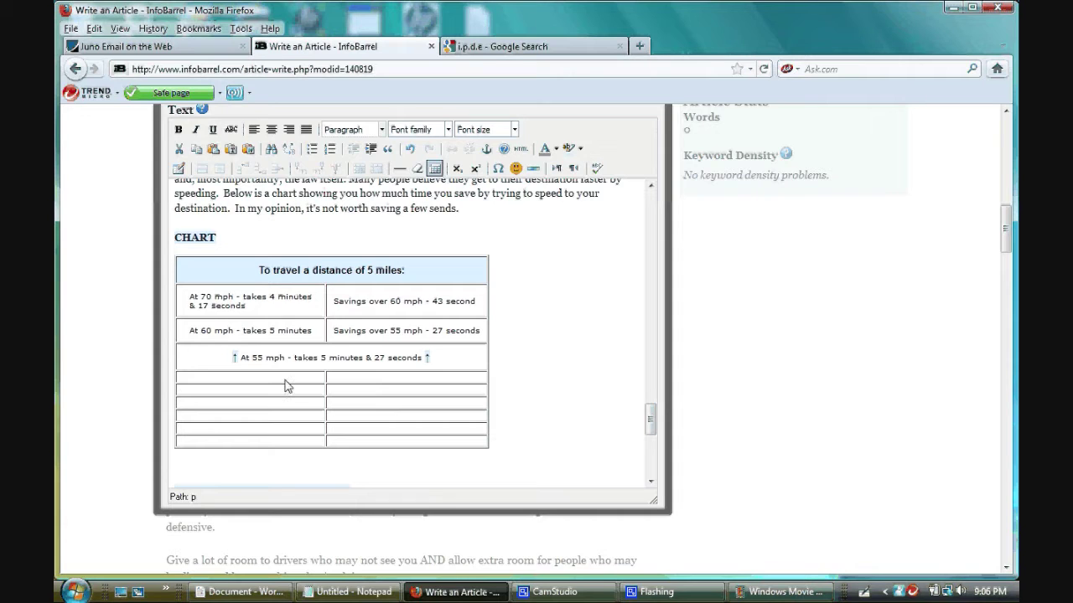
pyautogui.moveTo(292, 379); pyautogui.dragTo(354, 388)
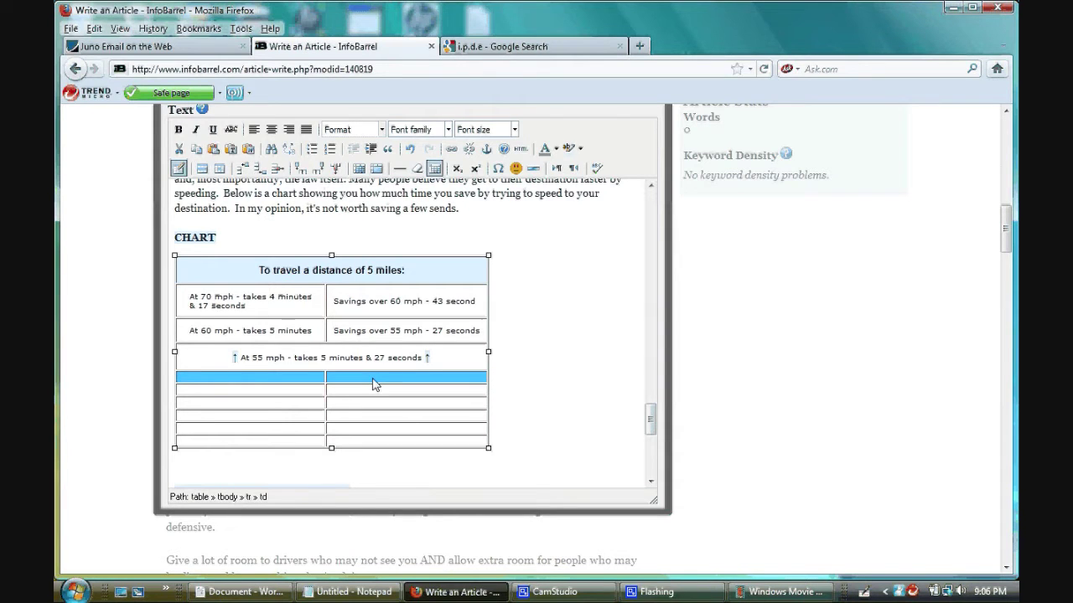
# Step: Merge both cells of the empty row beneath the 55 mph line into one full-width cell
pyautogui.rightClick(374, 384)
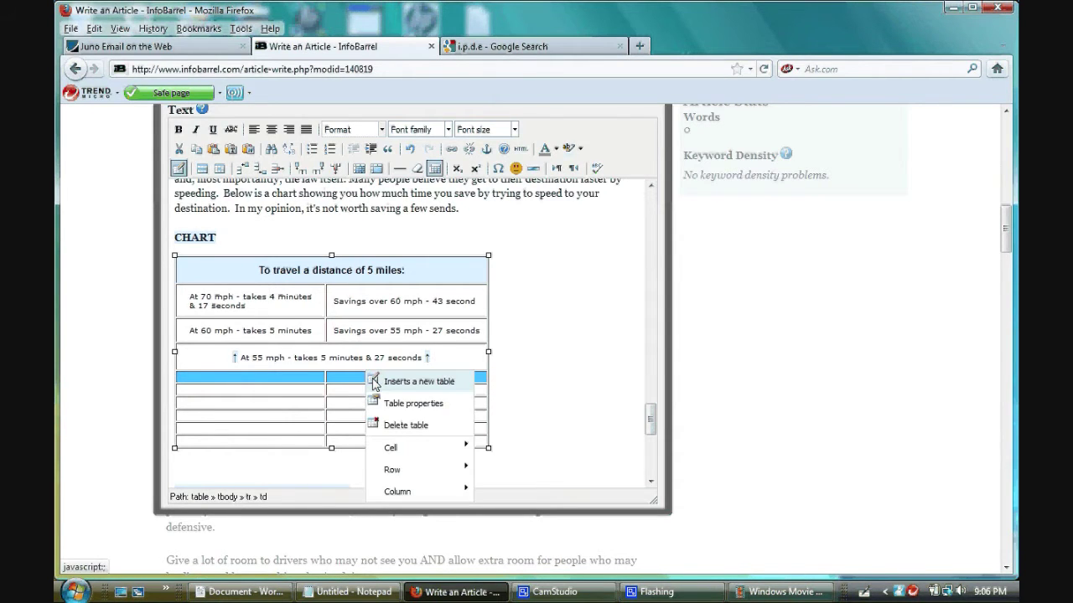
pyautogui.moveTo(418, 473)
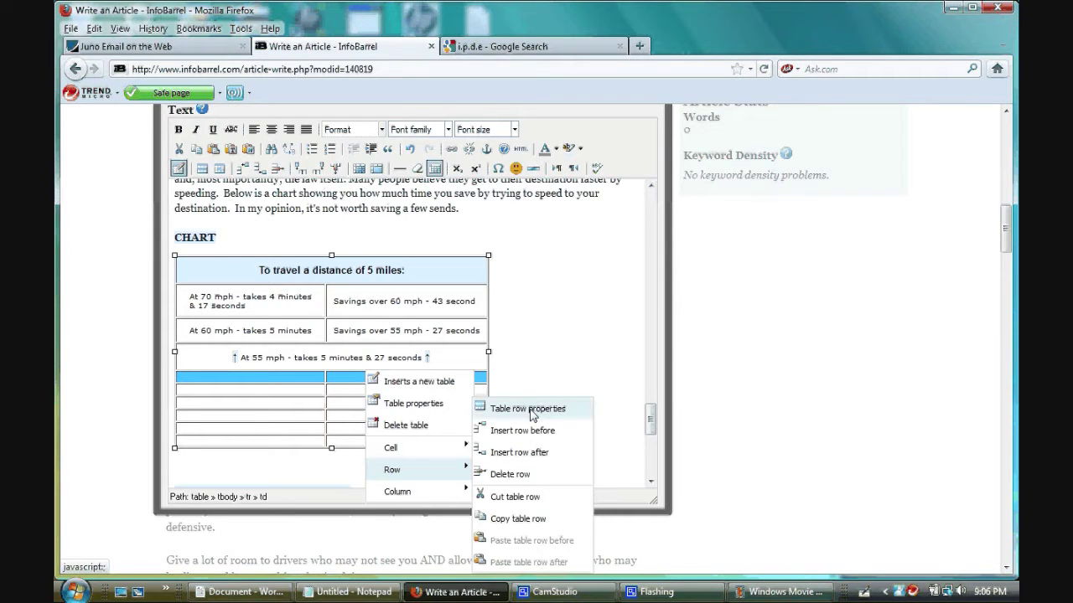
pyautogui.click(311, 383)
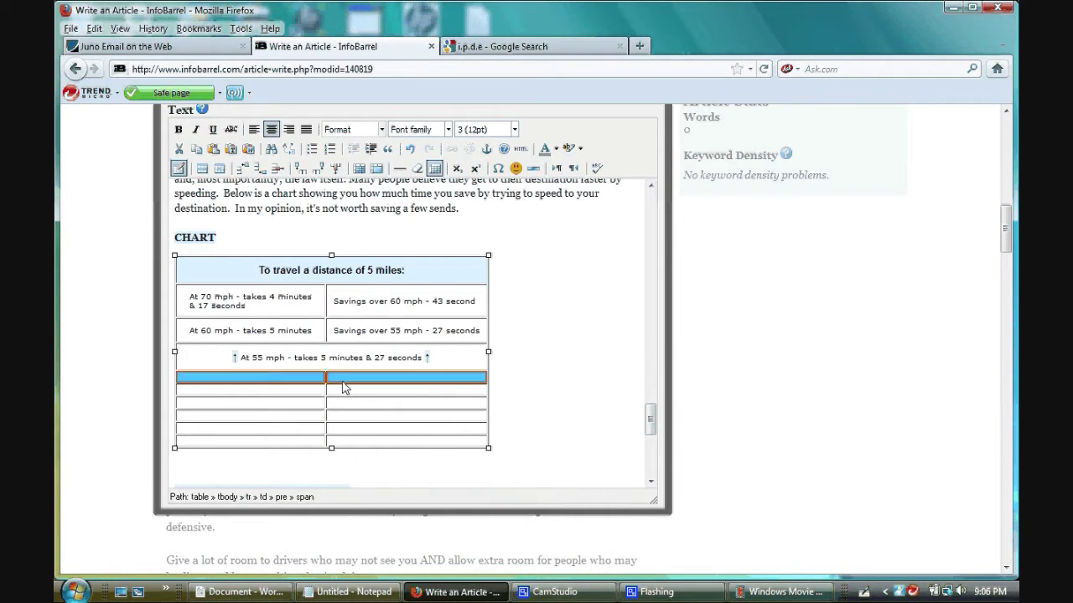
pyautogui.click(344, 387)
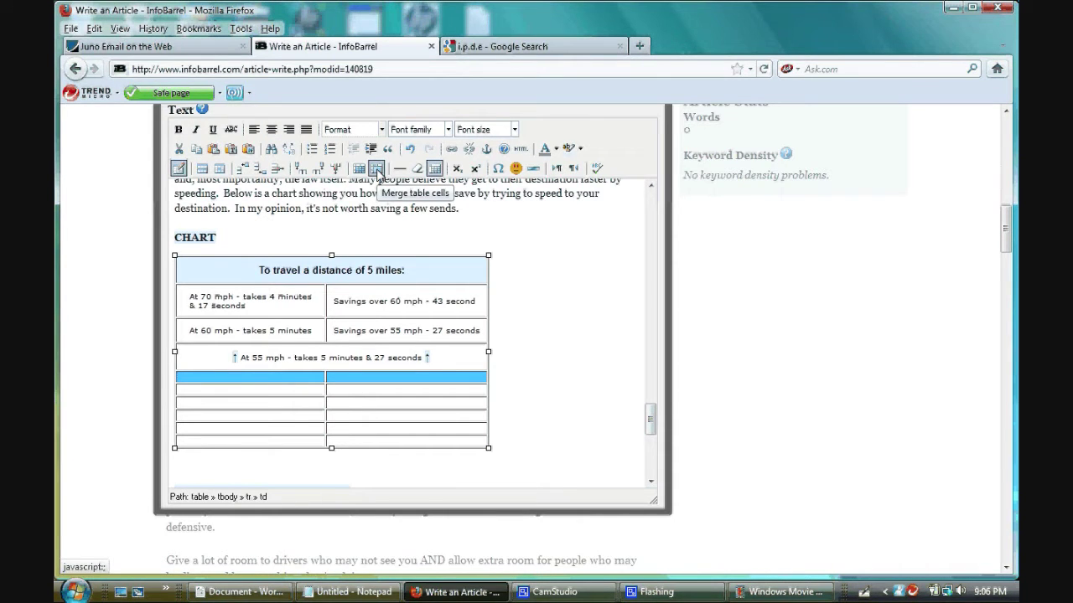
pyautogui.click(377, 169)
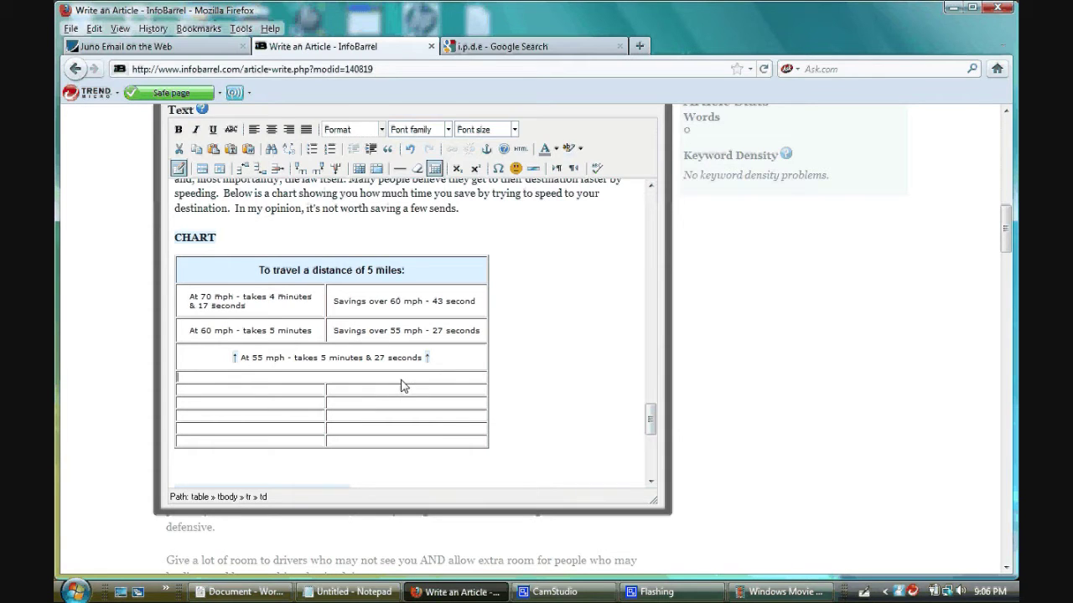
pyautogui.click(375, 383)
pyautogui.rightClick(356, 382)
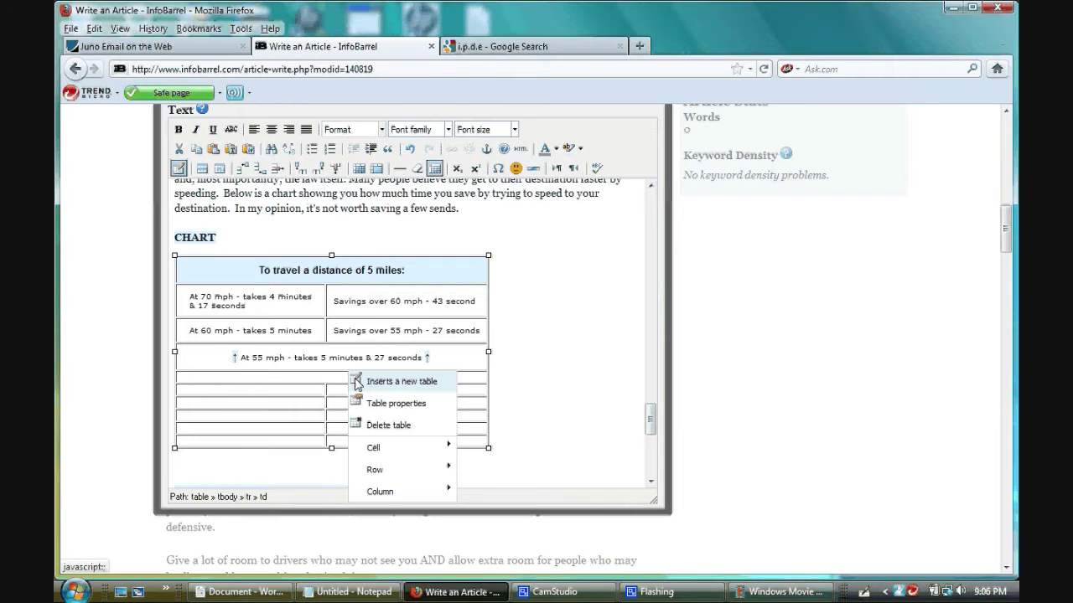
# Step: Set the merged row's background colour to light blue #d6eaff in its row properties
pyautogui.moveTo(379, 453)
pyautogui.moveTo(380, 473)
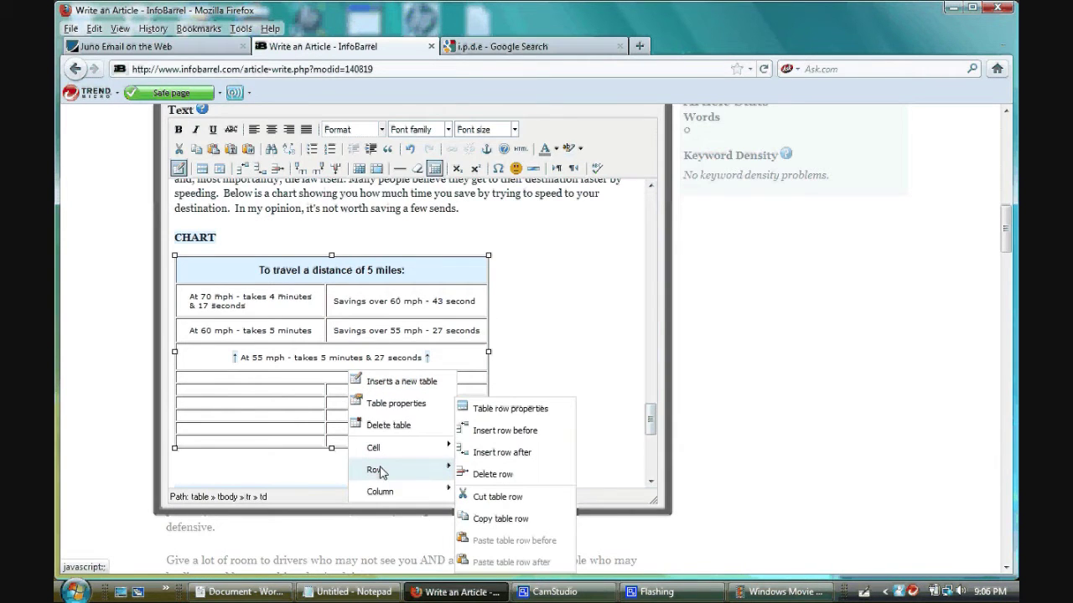
pyautogui.click(505, 409)
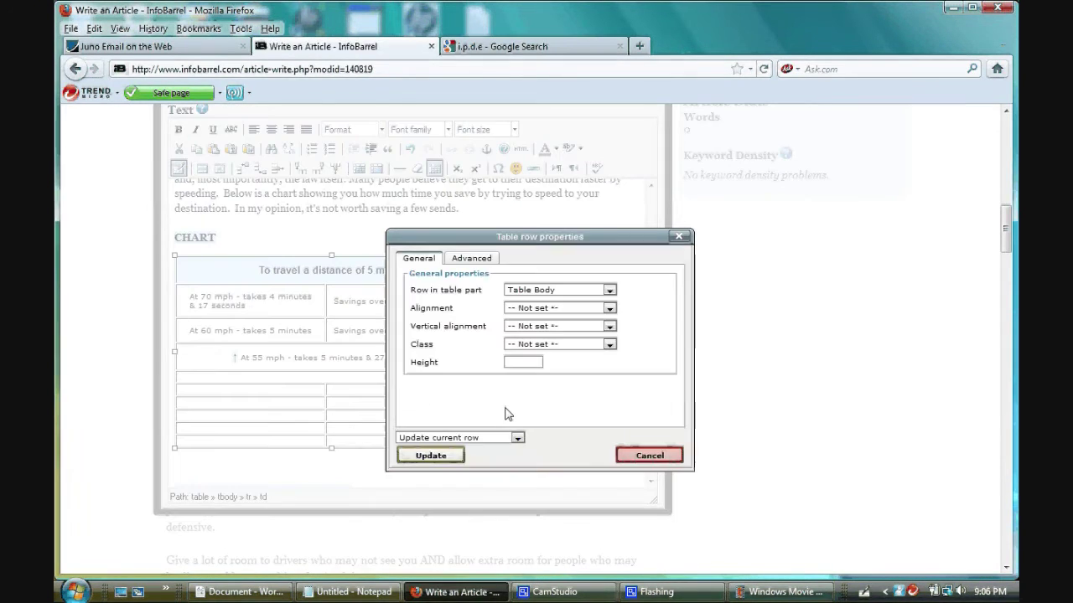
pyautogui.click(472, 259)
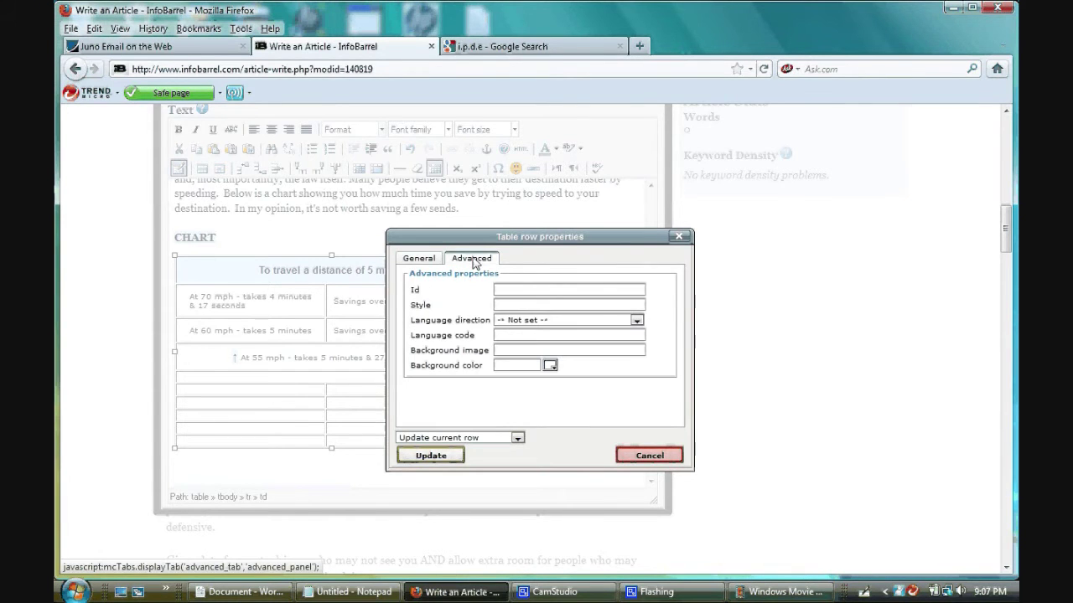
pyautogui.click(549, 366)
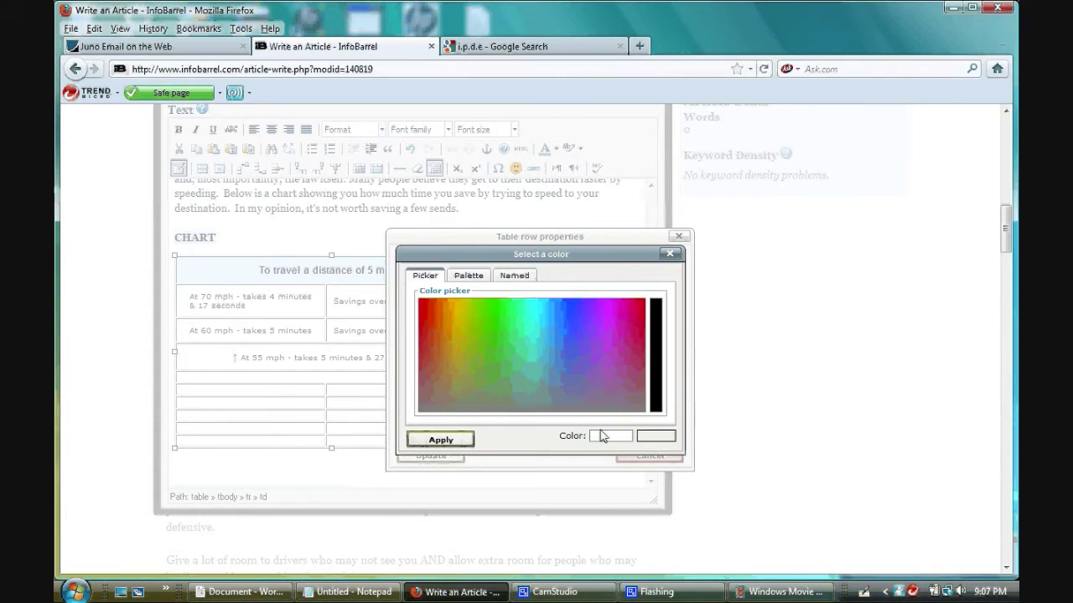
pyautogui.doubleClick(602, 437)
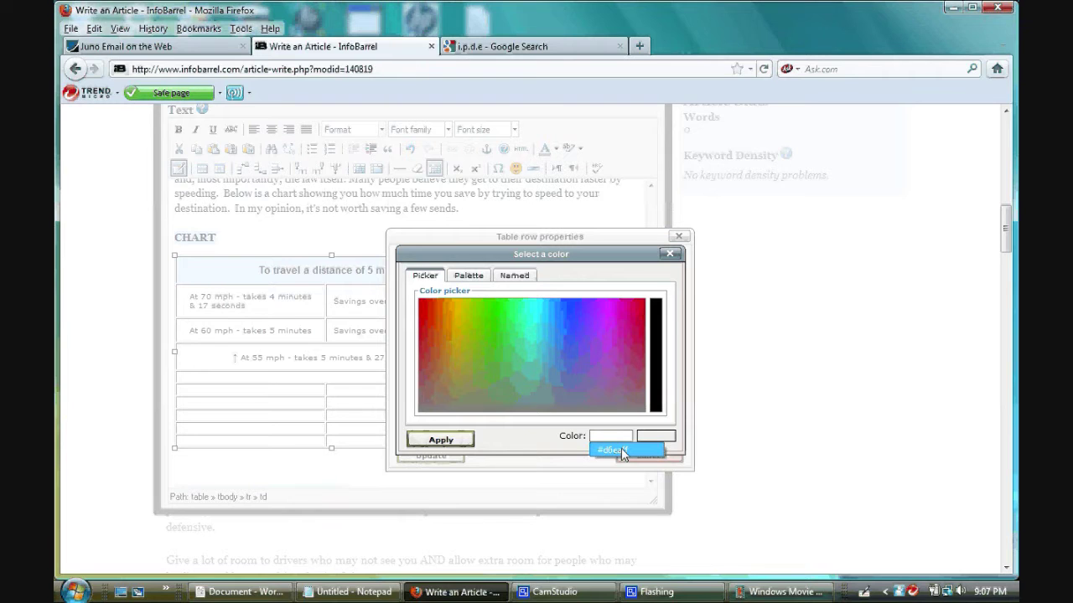
pyautogui.click(621, 451)
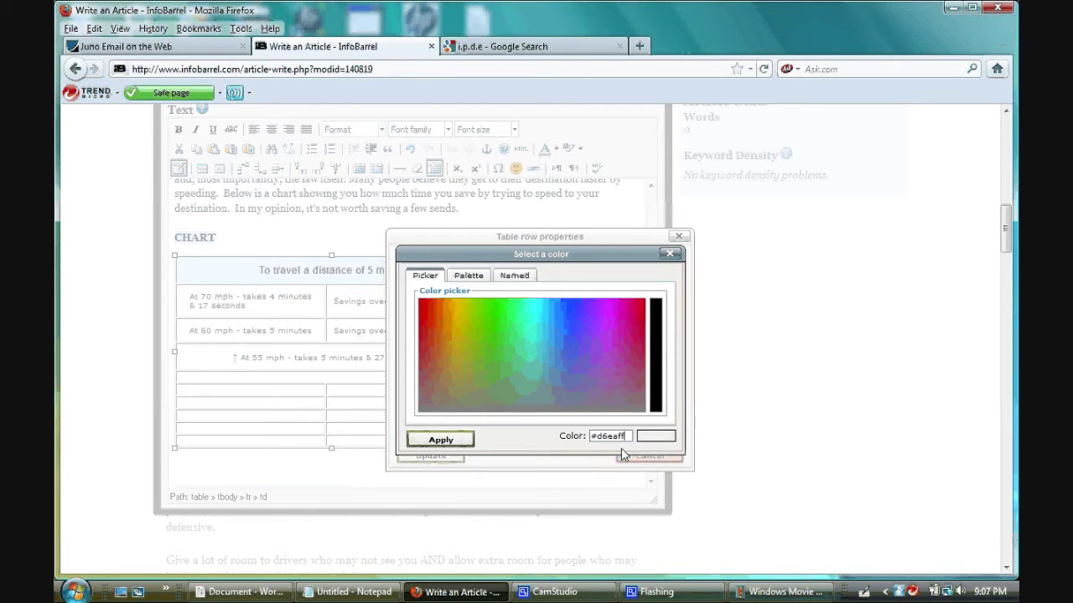
pyautogui.click(457, 441)
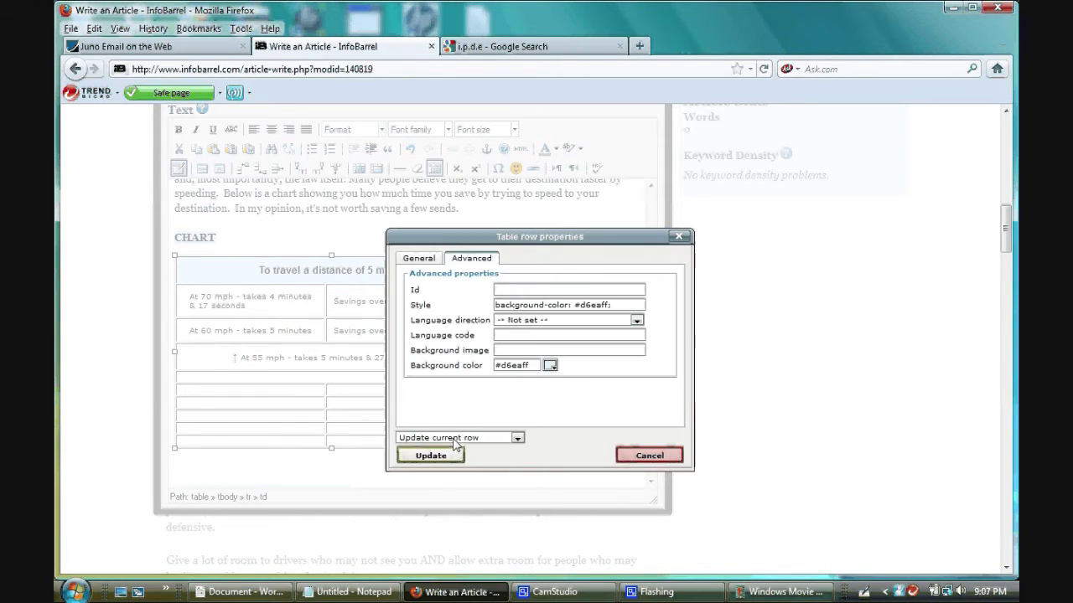
pyautogui.click(431, 456)
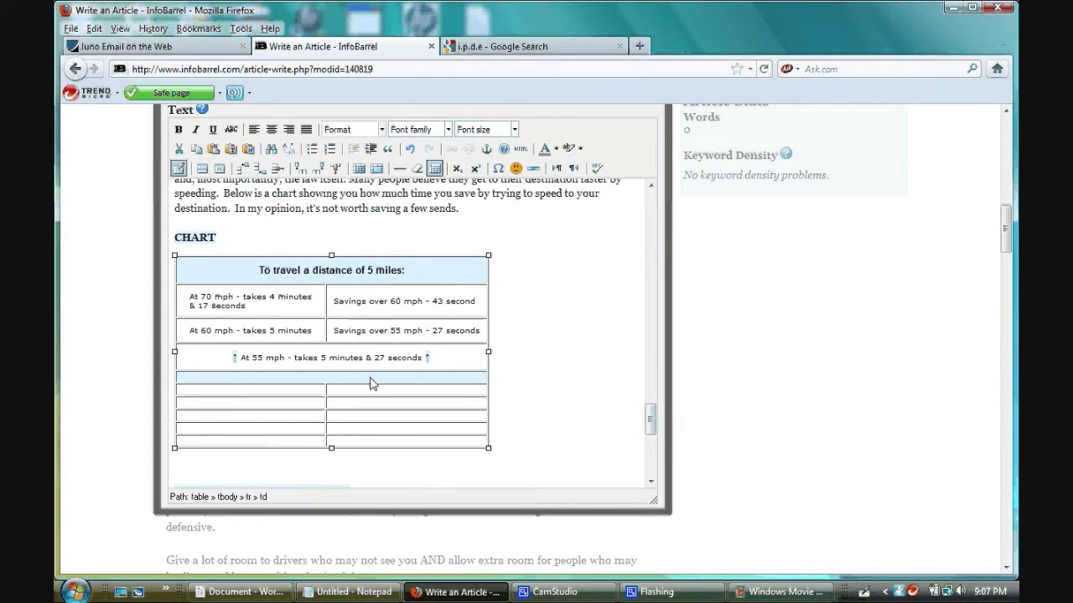
# Step: Copy the 'To travel a distance of 10 miles:' line from the Juno email and return to the article
pyautogui.click(177, 48)
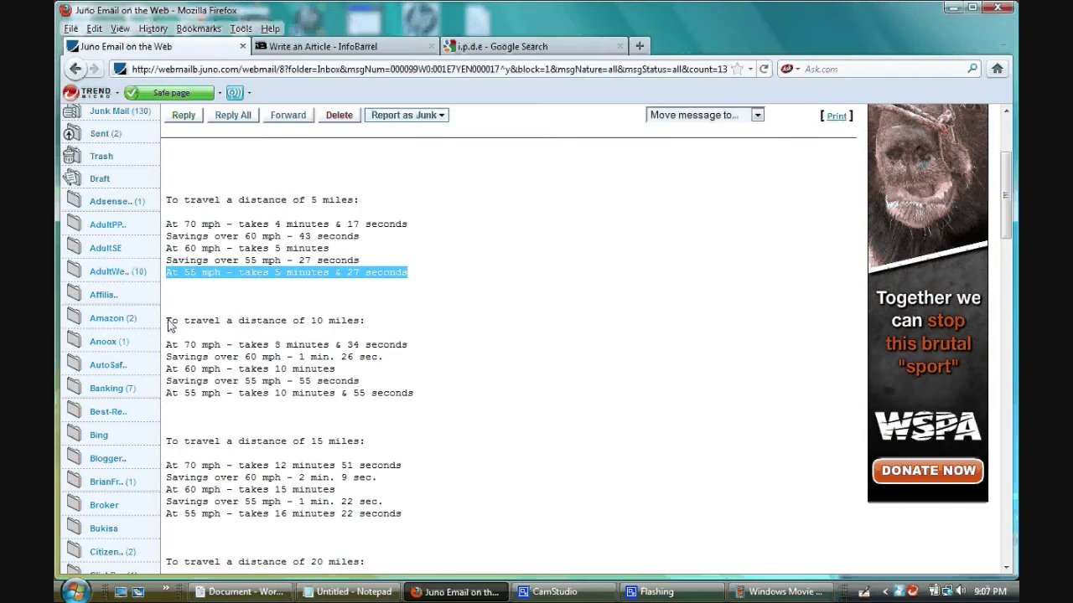
pyautogui.moveTo(167, 321); pyautogui.dragTo(371, 325)
pyautogui.hotkey('ctrl', 'c')
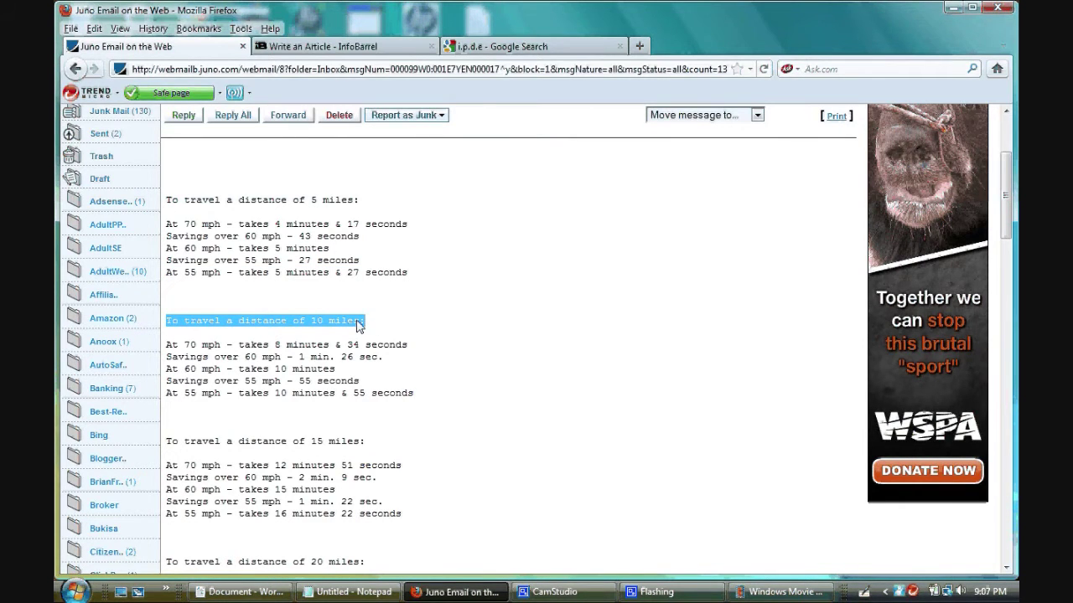
pyautogui.click(346, 46)
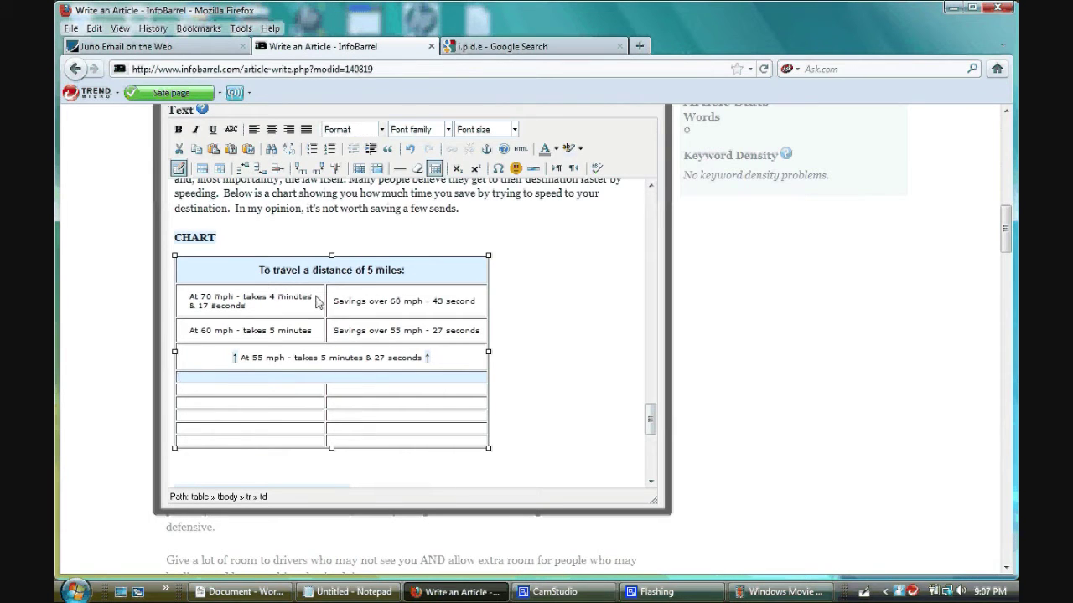
# Step: Paste 'To travel a distance of 10 miles:' into the light-blue merged row via Paste from Word
pyautogui.click(249, 150)
pyautogui.rightClick(412, 295)
pyautogui.click(440, 359)
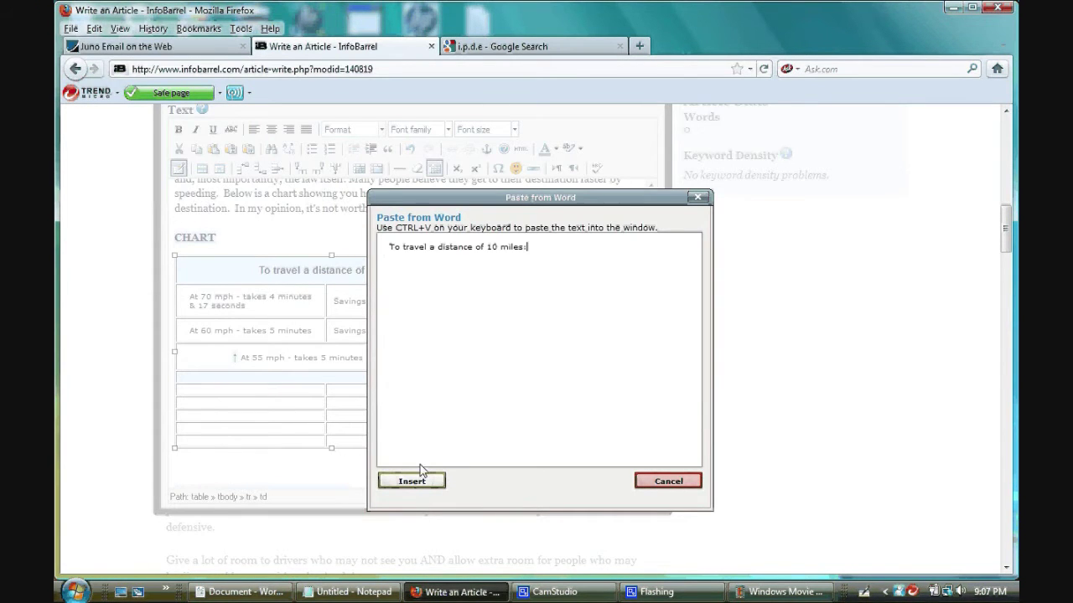
pyautogui.click(412, 481)
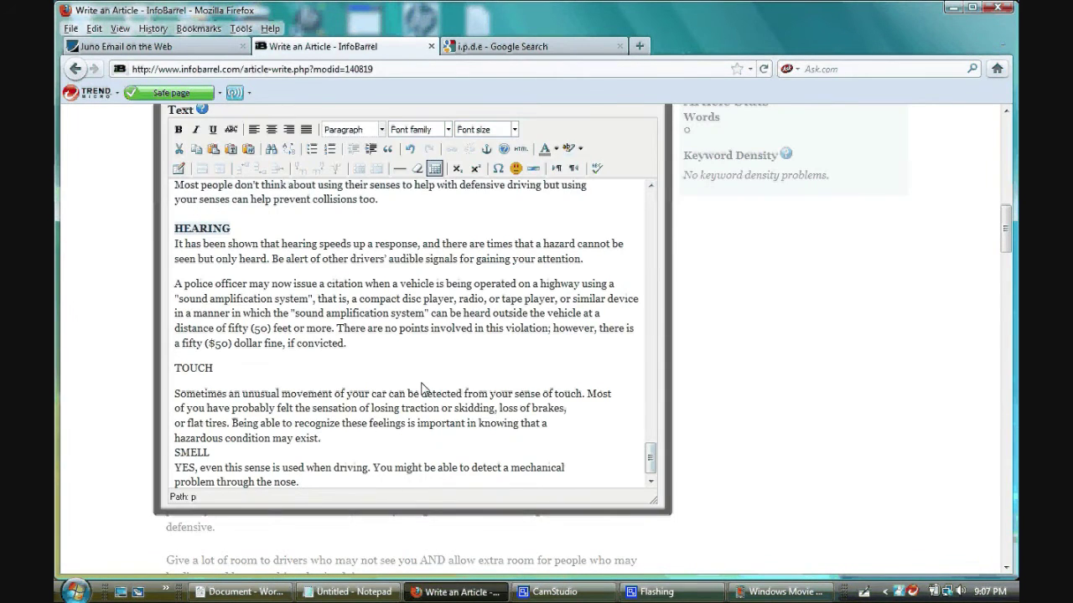
pyautogui.scroll(10, 423, 390)
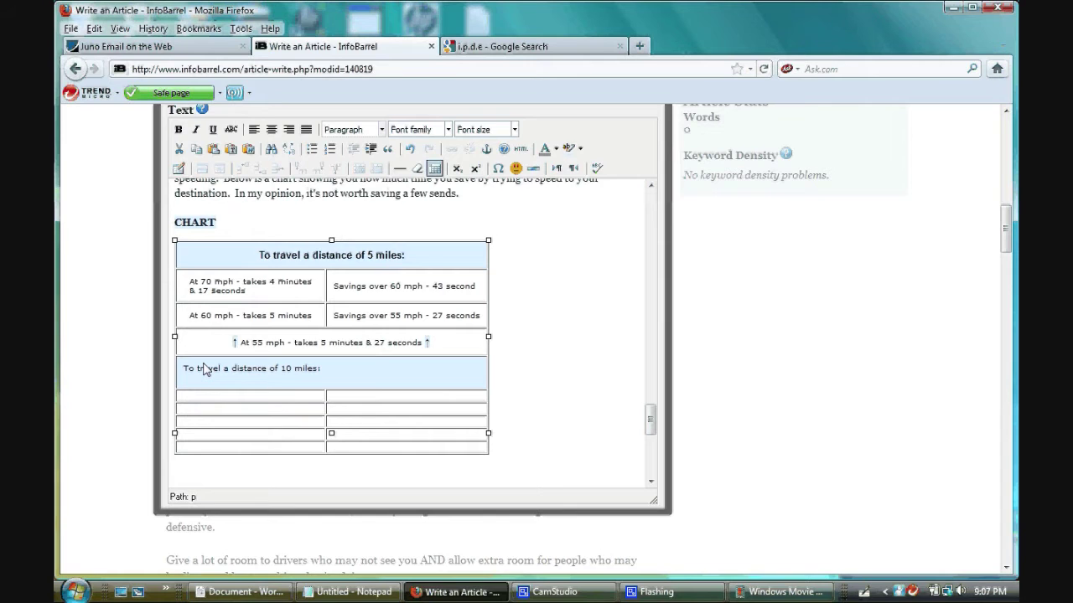
pyautogui.click(215, 390)
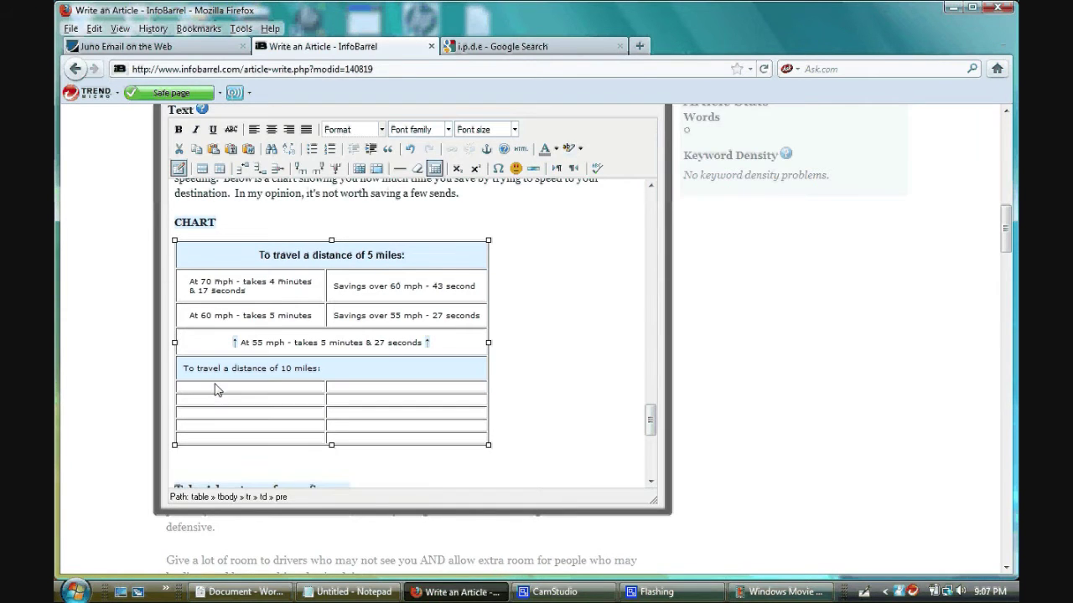
# Step: Format the 10-mile heading as bold, centred, Arial, size 3 (12pt)
pyautogui.moveTo(183, 368); pyautogui.dragTo(333, 370)
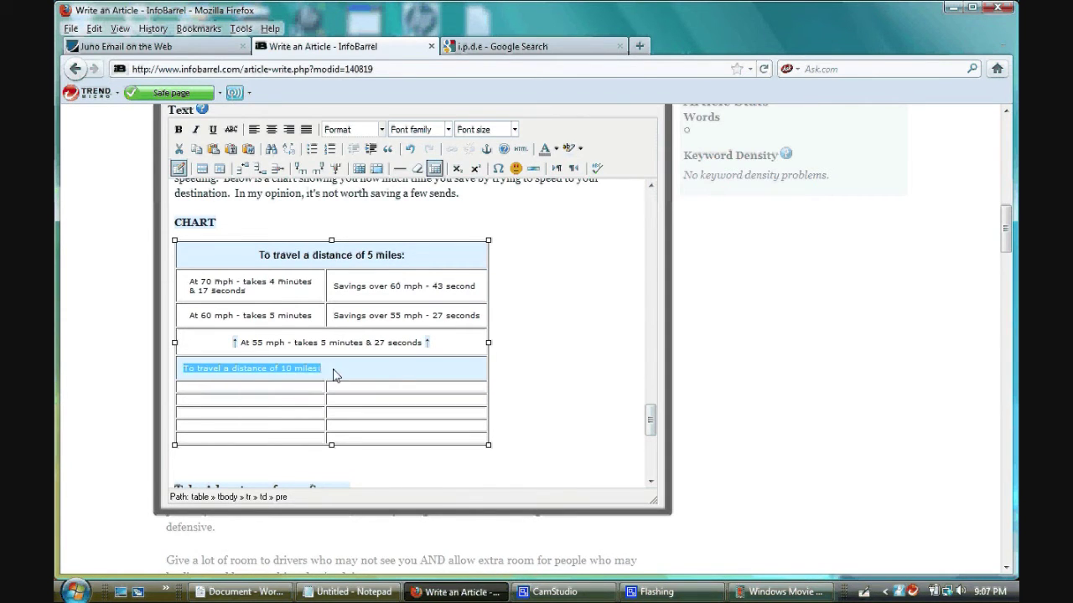
pyautogui.click(178, 130)
pyautogui.click(271, 129)
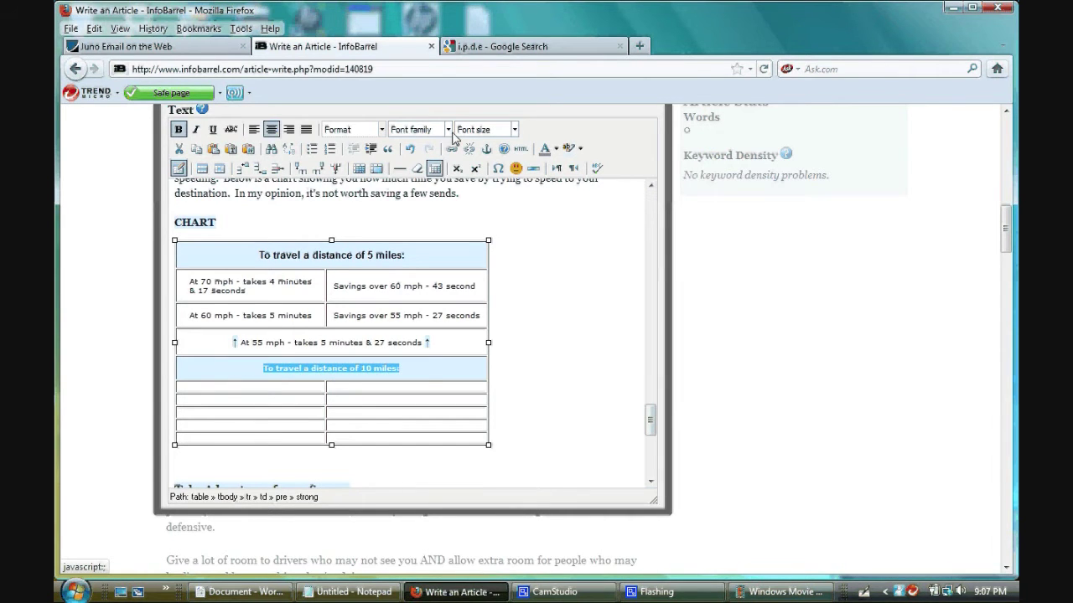
pyautogui.click(448, 130)
pyautogui.click(397, 163)
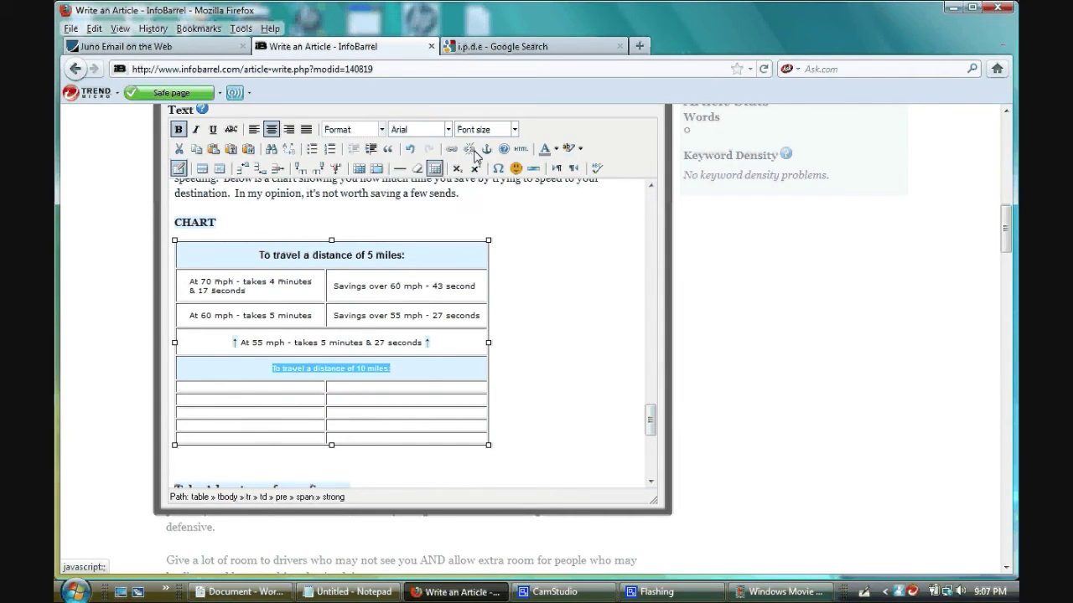
pyautogui.click(513, 129)
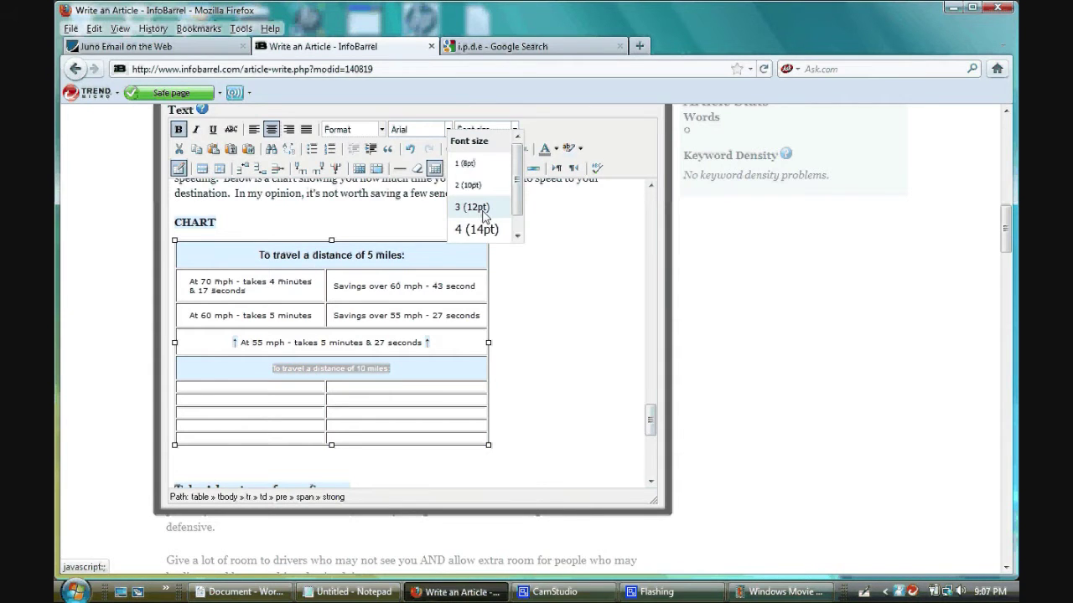
pyautogui.click(483, 214)
pyautogui.click(545, 372)
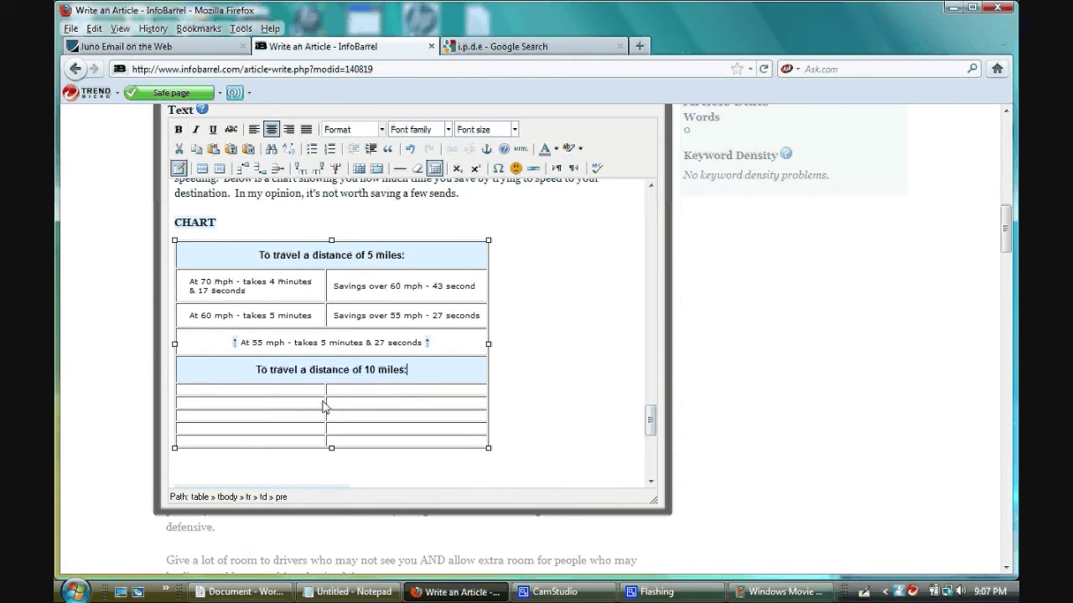
# Step: Copy 'At 70 mph - takes 8 minutes & 34 seconds' into the first 10-mile cell, removing the trailing blank line
pyautogui.click(134, 47)
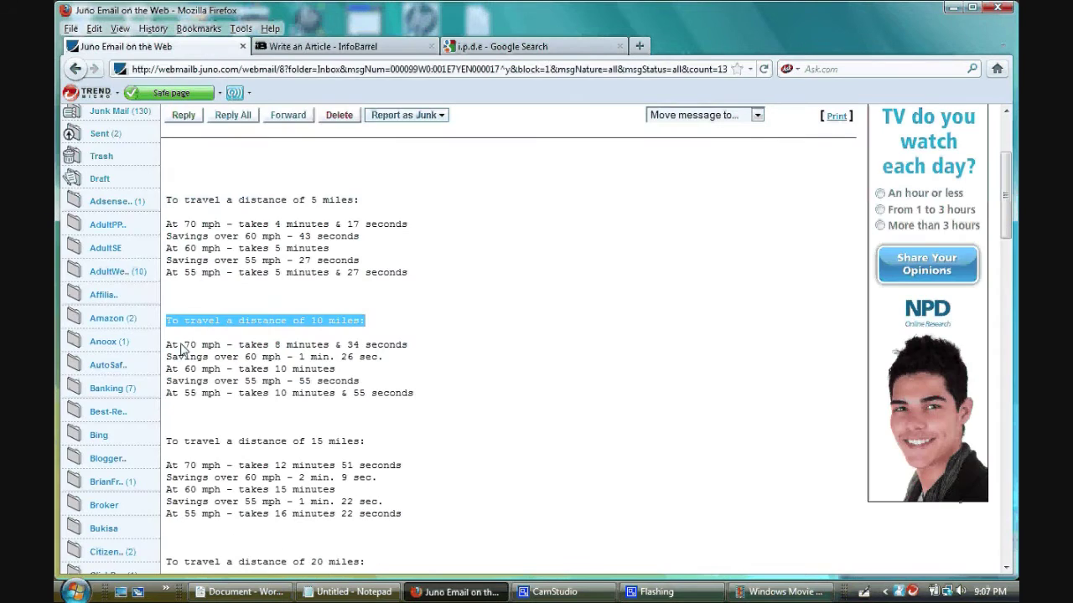
pyautogui.moveTo(167, 350); pyautogui.dragTo(430, 352)
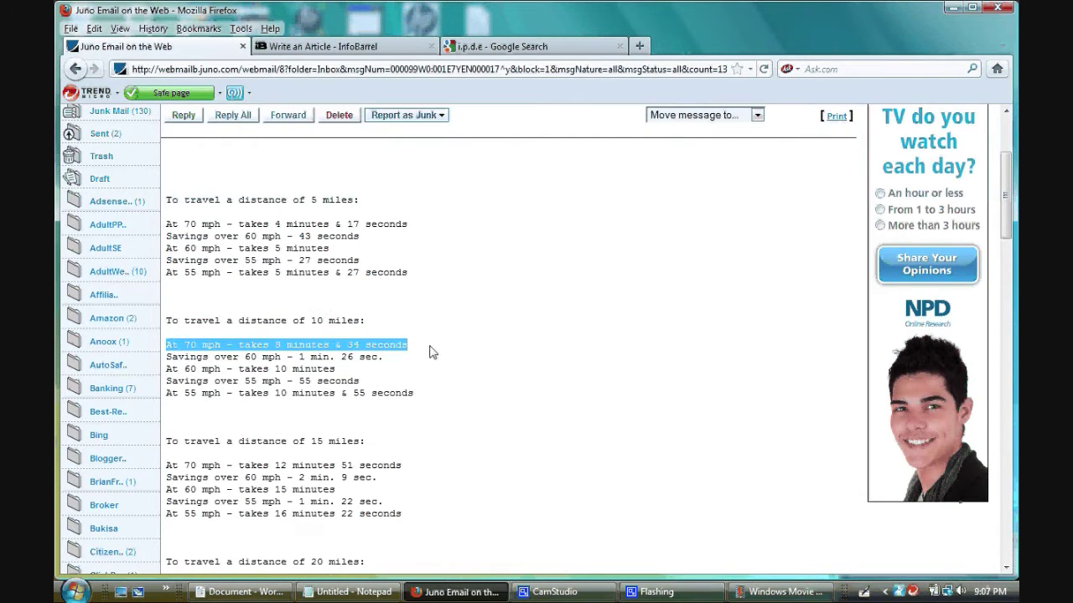
pyautogui.click(356, 48)
pyautogui.click(282, 395)
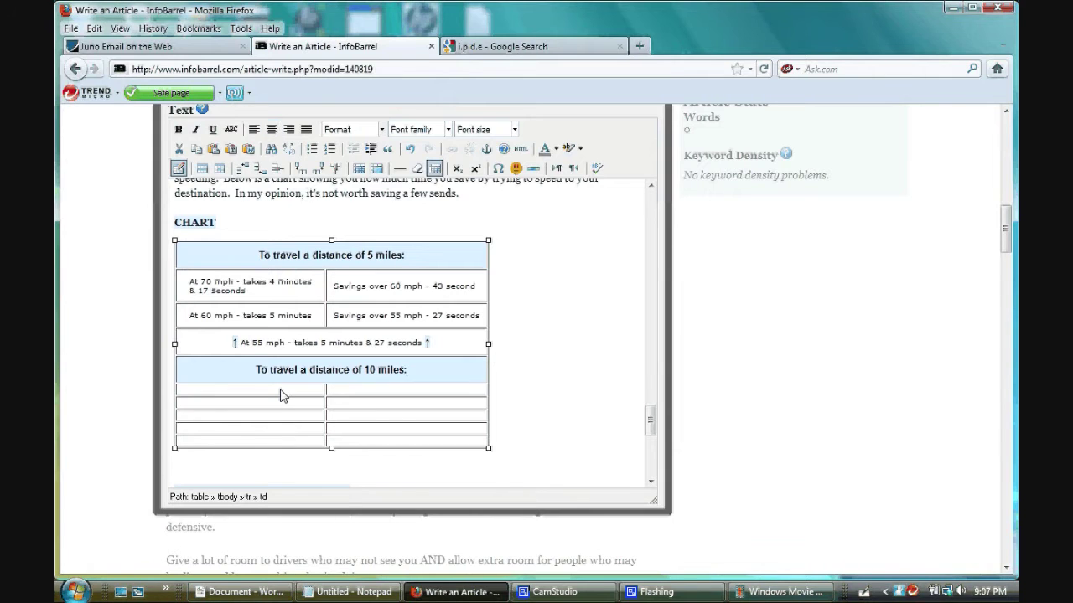
pyautogui.click(248, 148)
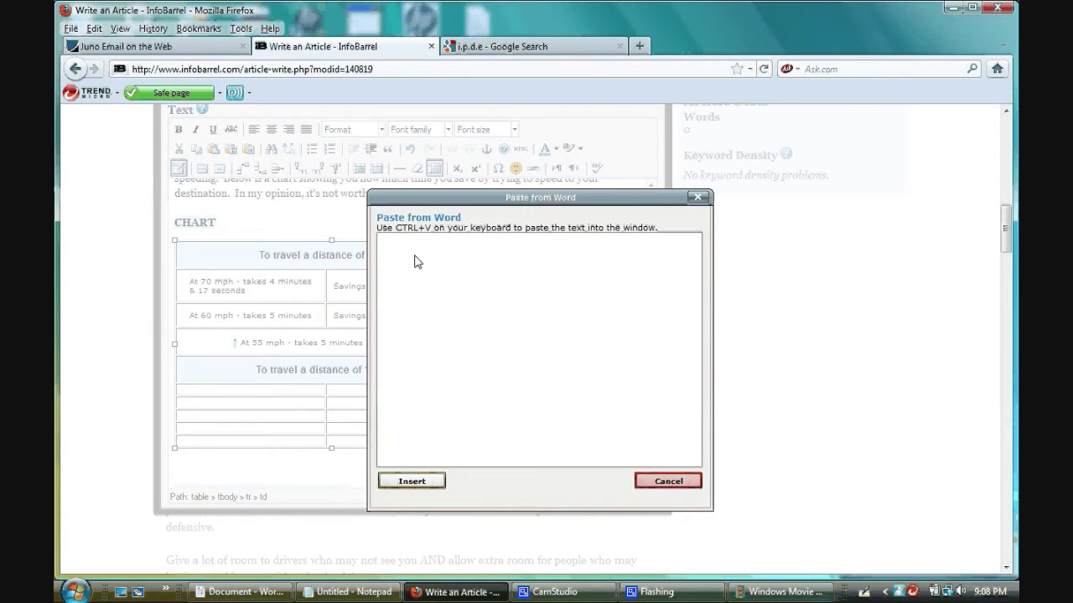
pyautogui.rightClick(414, 262)
pyautogui.click(444, 319)
pyautogui.click(405, 484)
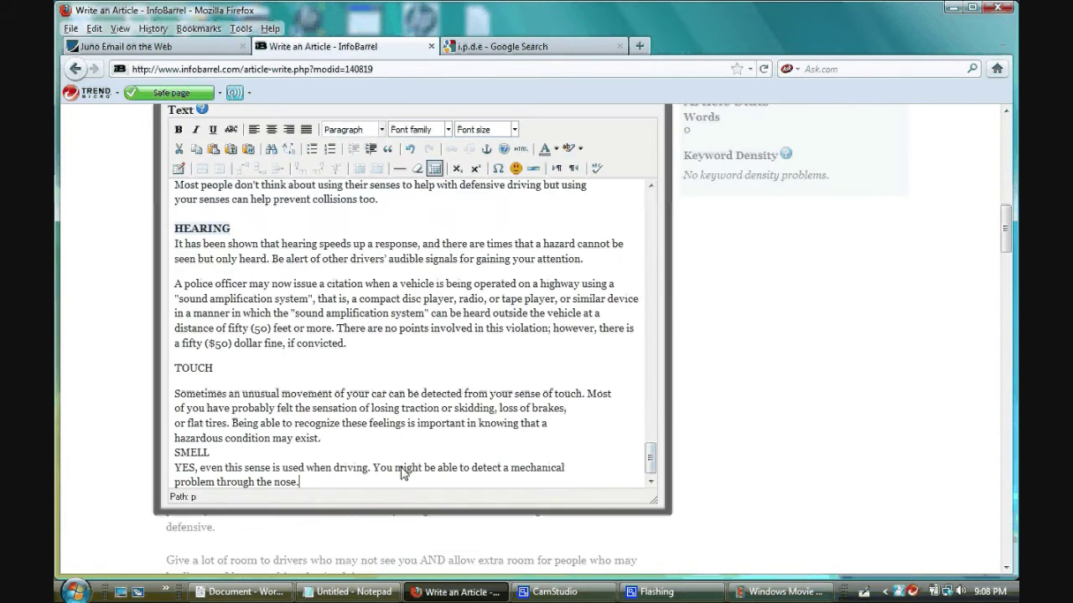
pyautogui.scroll(5, 387, 317)
pyautogui.scroll(2, 387, 317)
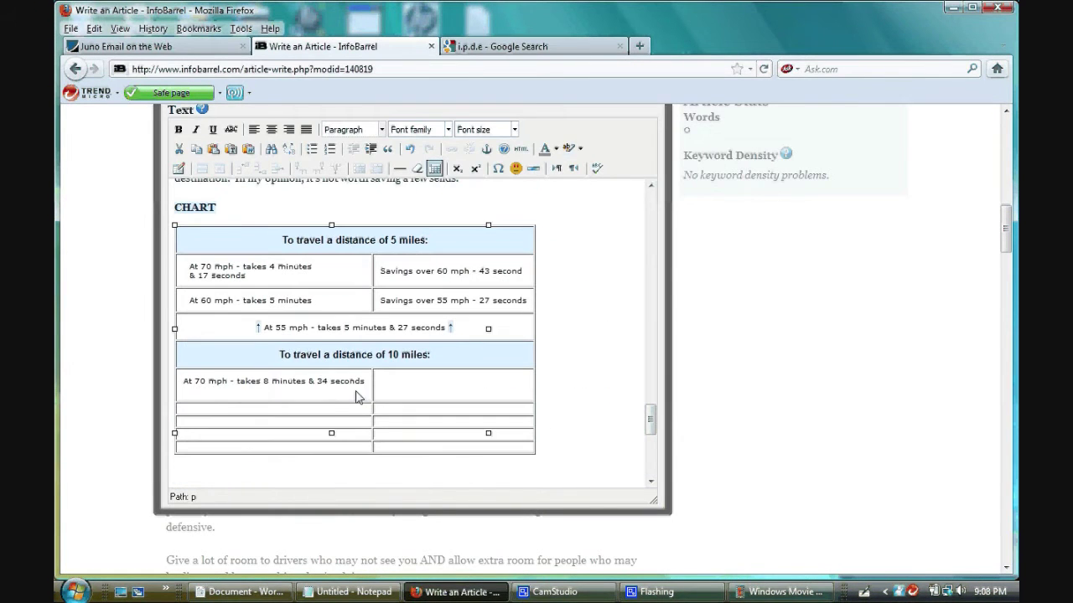
pyautogui.click(341, 402)
pyautogui.press('BackSpace')
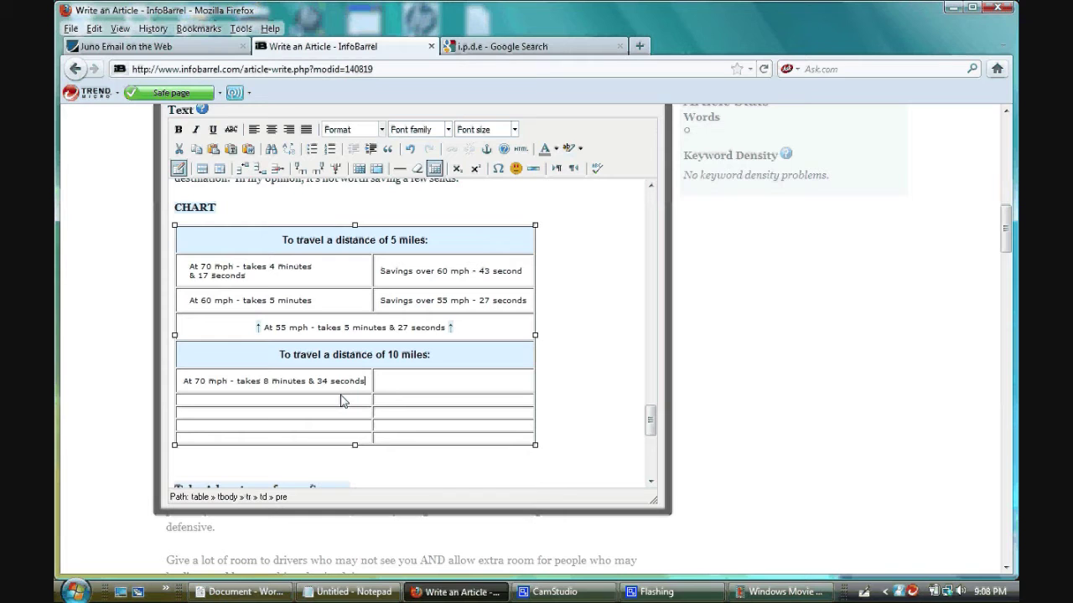
pyautogui.click(126, 46)
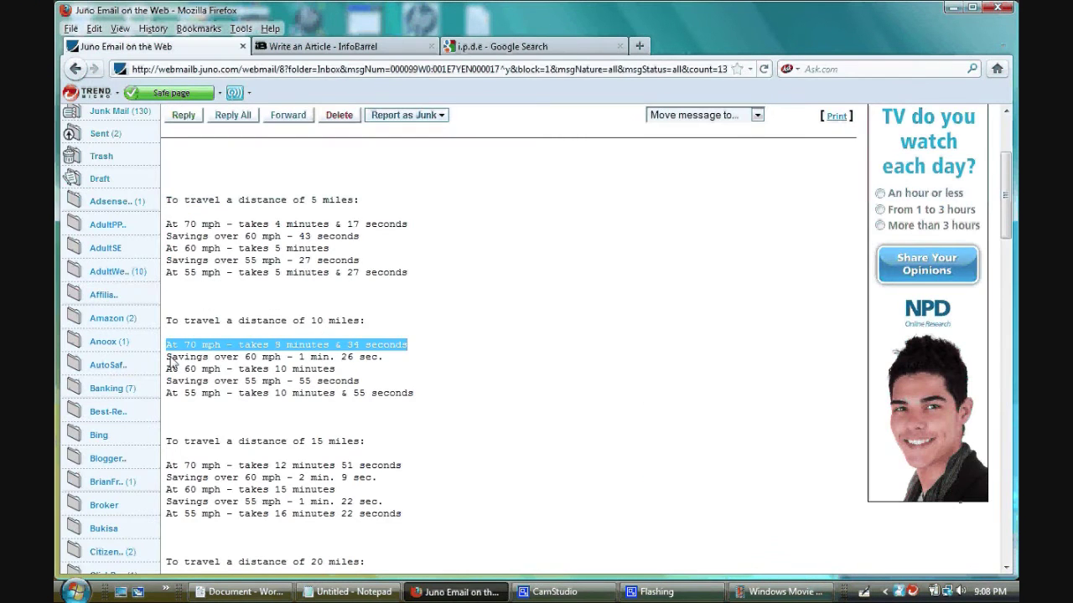
# Step: Paste 'Savings over 60 mph - 1 min. 26 sec.' into the cell beside the 70 mph entry, removing the blank line
pyautogui.moveTo(169, 361); pyautogui.dragTo(397, 359)
pyautogui.hotkey('ctrl', 'c')
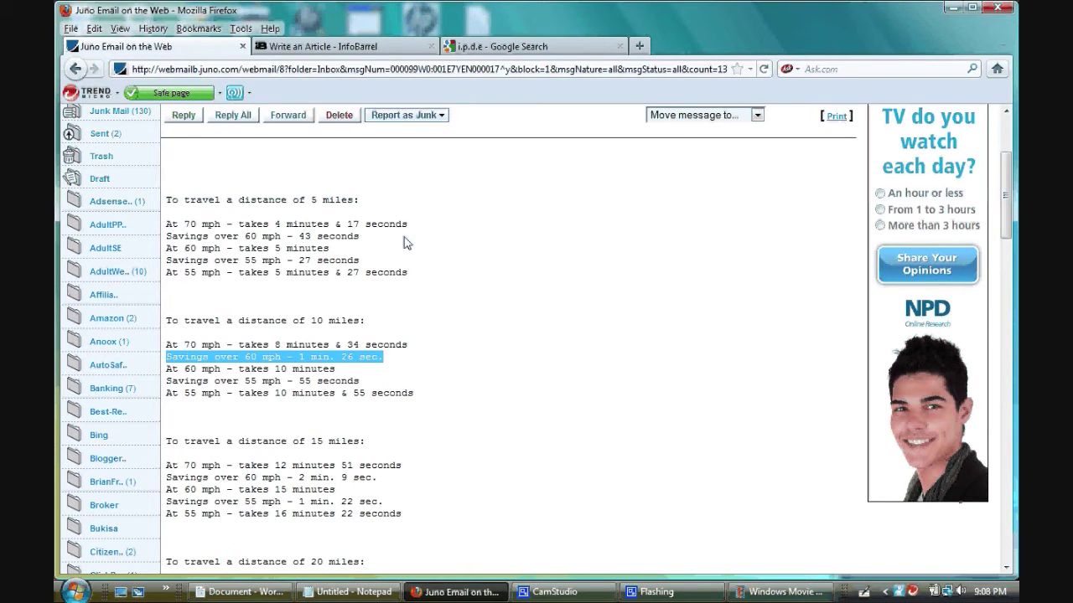
pyautogui.hotkey('ctrl', 'Tab')
pyautogui.click(414, 385)
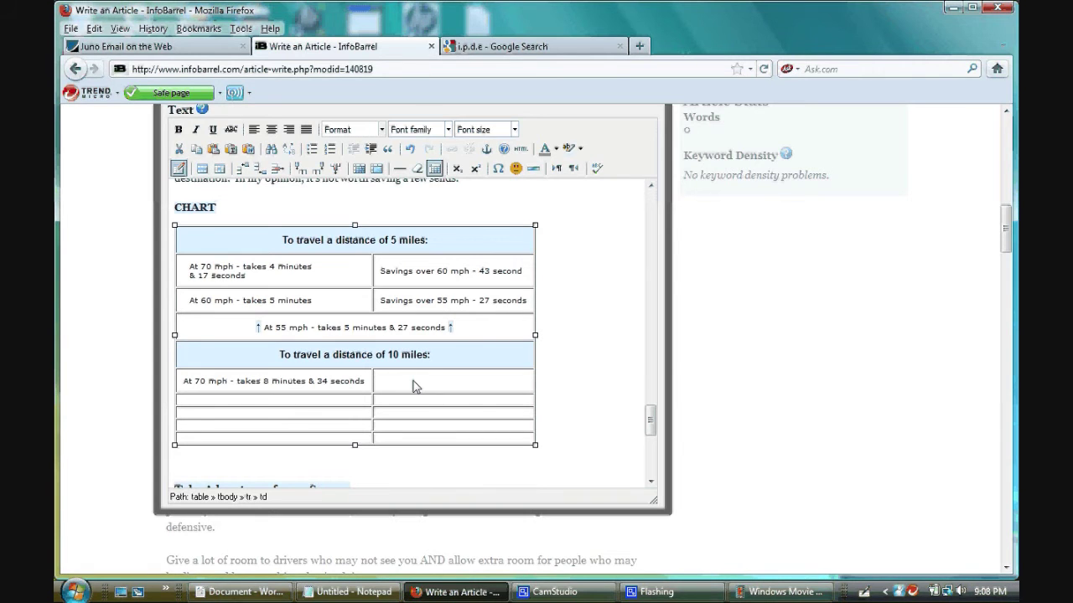
pyautogui.click(248, 150)
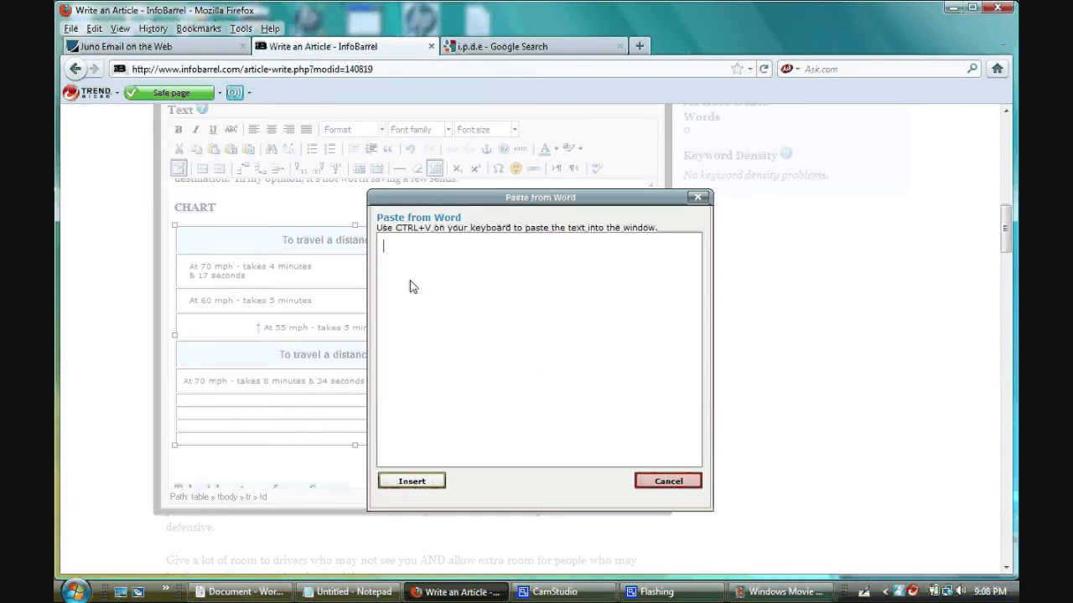
pyautogui.rightClick(409, 286)
pyautogui.click(438, 345)
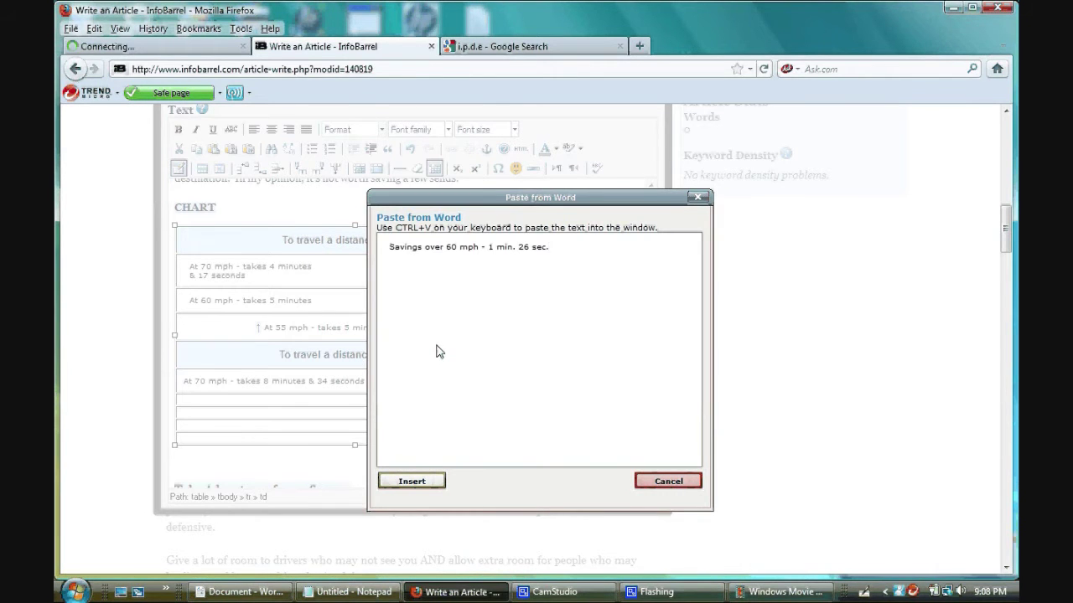
pyautogui.click(412, 482)
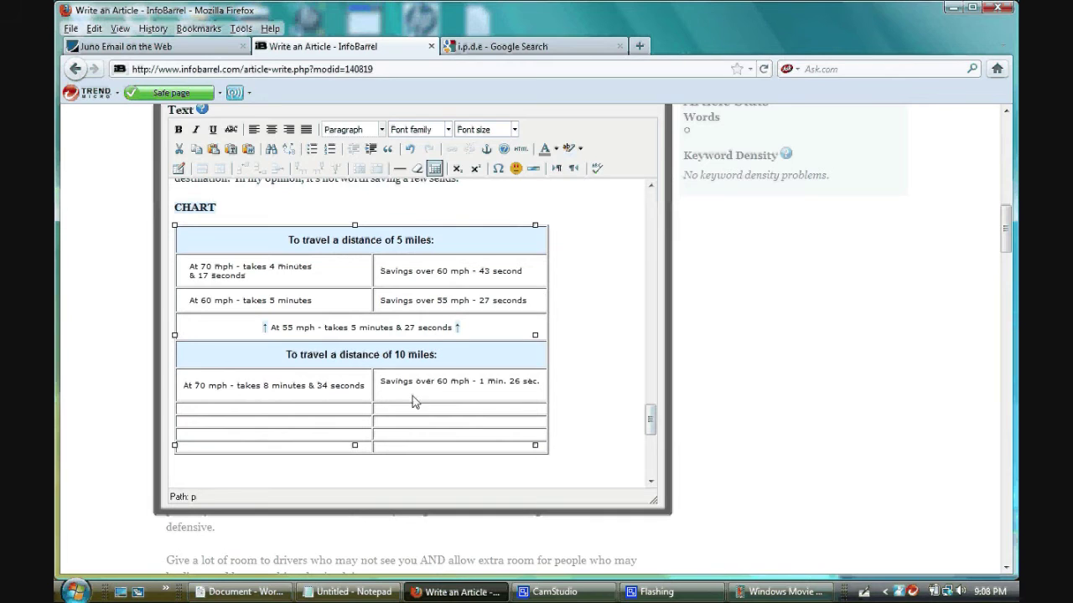
pyautogui.click(405, 399)
pyautogui.press('BackSpace')
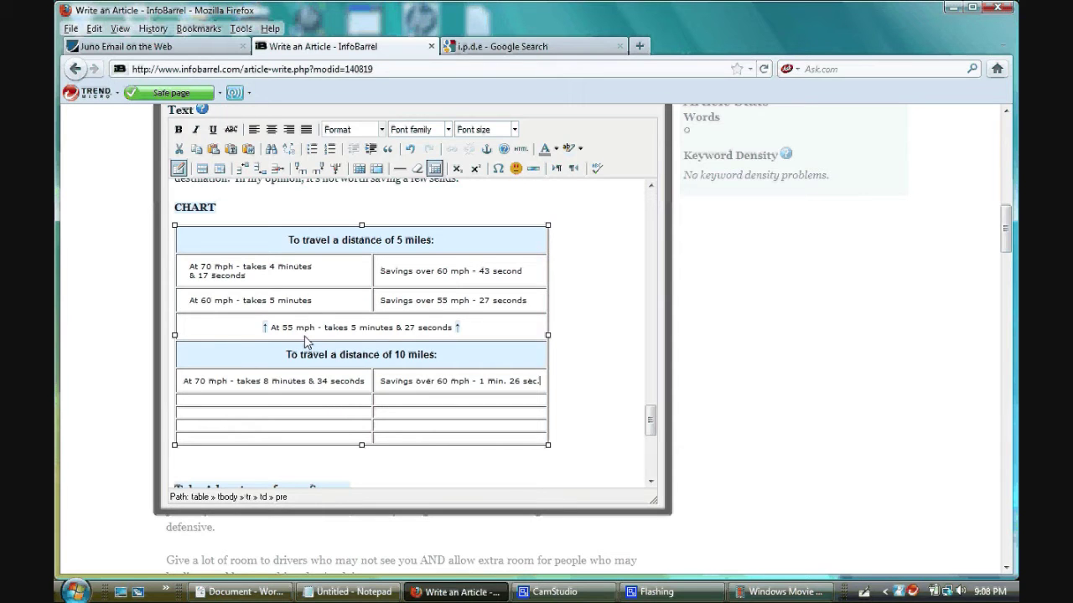
pyautogui.click(134, 48)
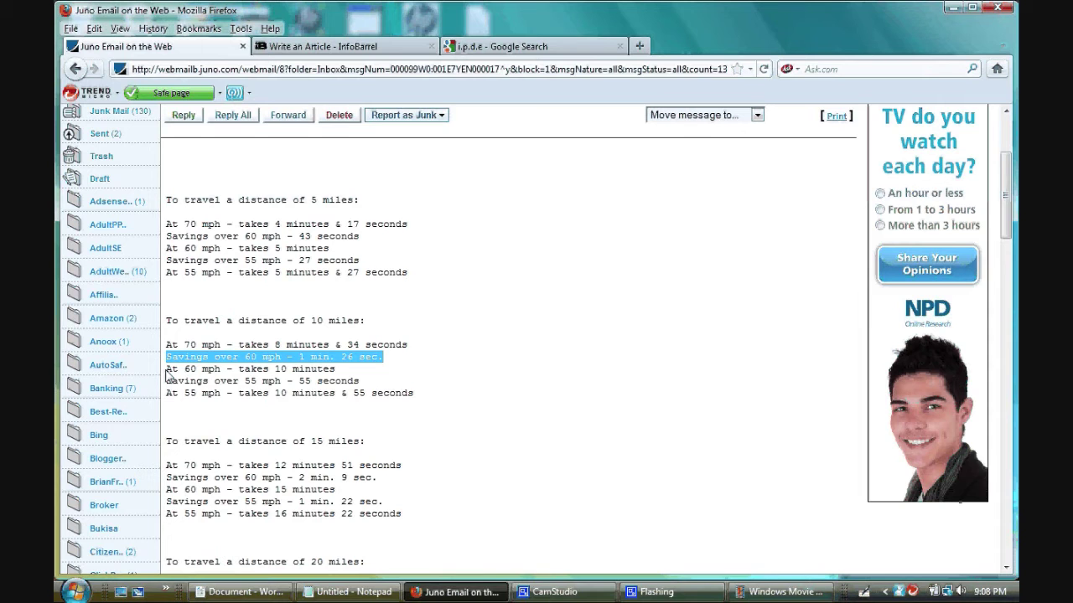
# Step: Copy the 'At 60 mph - takes 10 minutes' line from the Juno email
pyautogui.click(228, 375)
pyautogui.moveTo(167, 369); pyautogui.dragTo(327, 377)
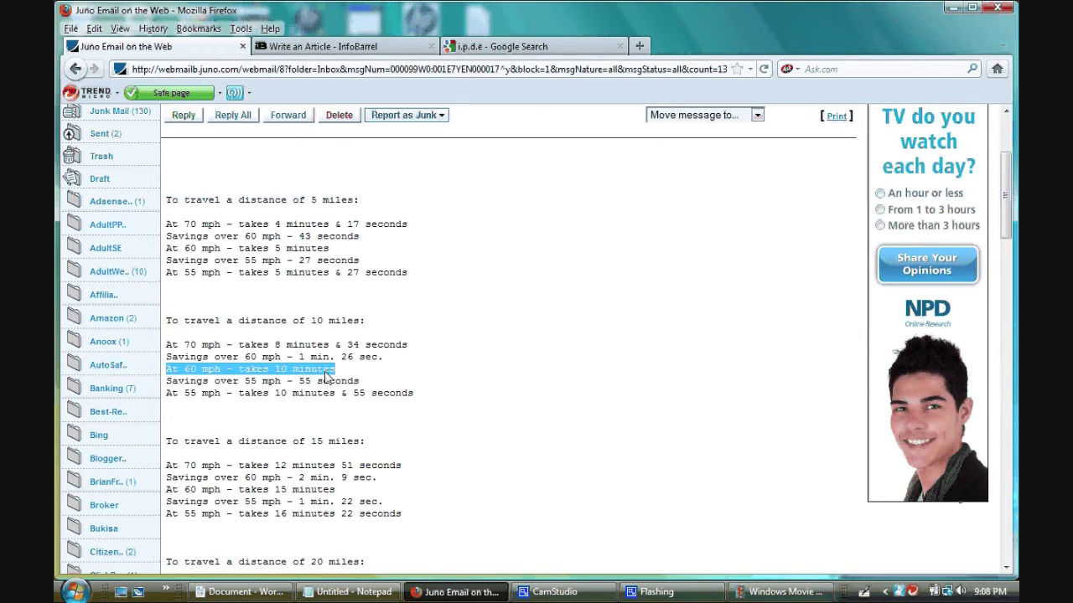
pyautogui.rightClick(327, 377)
pyautogui.click(361, 386)
pyautogui.click(322, 46)
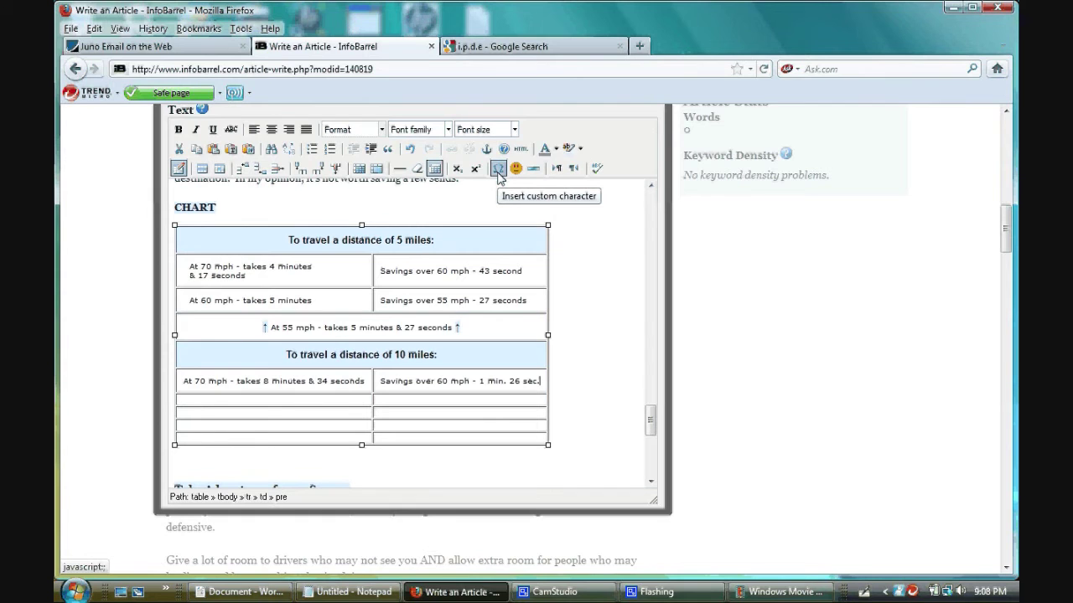
# Step: Paste 'At 60 mph - takes 10 minutes' into the next empty row of the 10-mile table
pyautogui.click(499, 171)
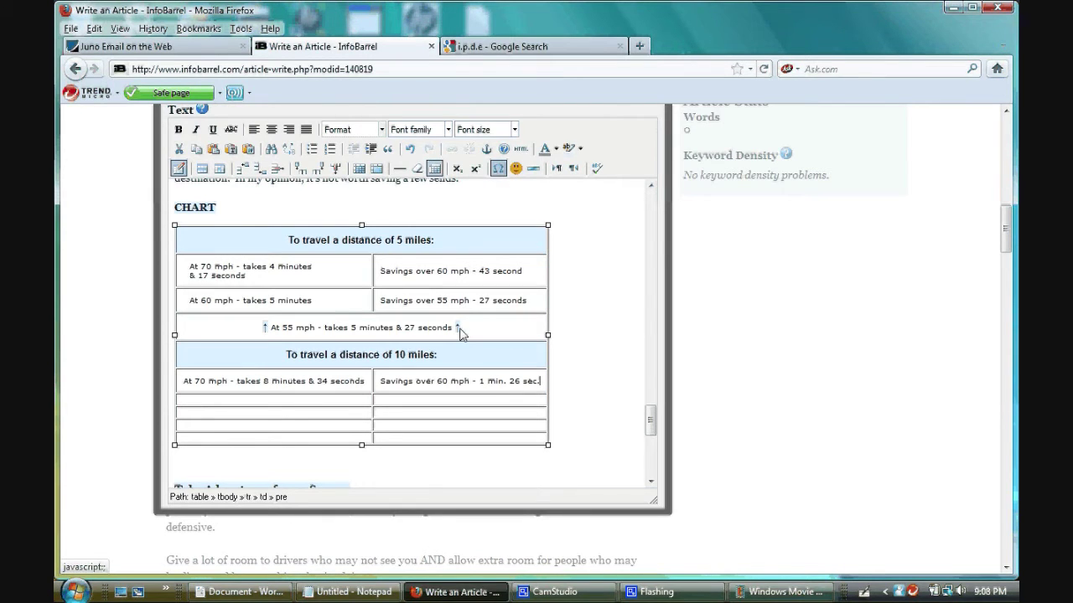
pyautogui.click(349, 407)
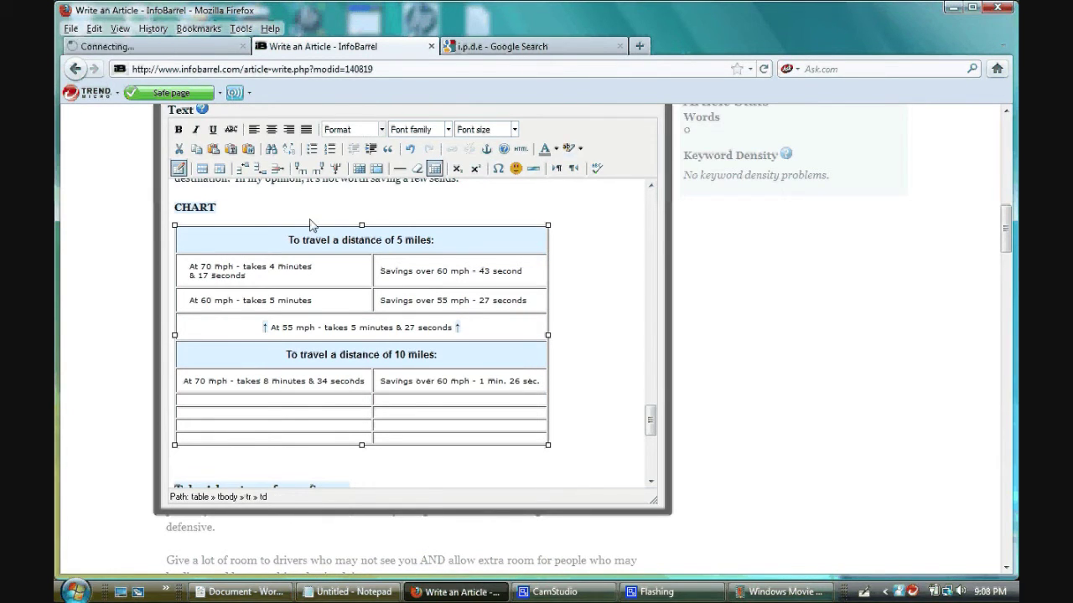
pyautogui.click(248, 149)
pyautogui.rightClick(398, 291)
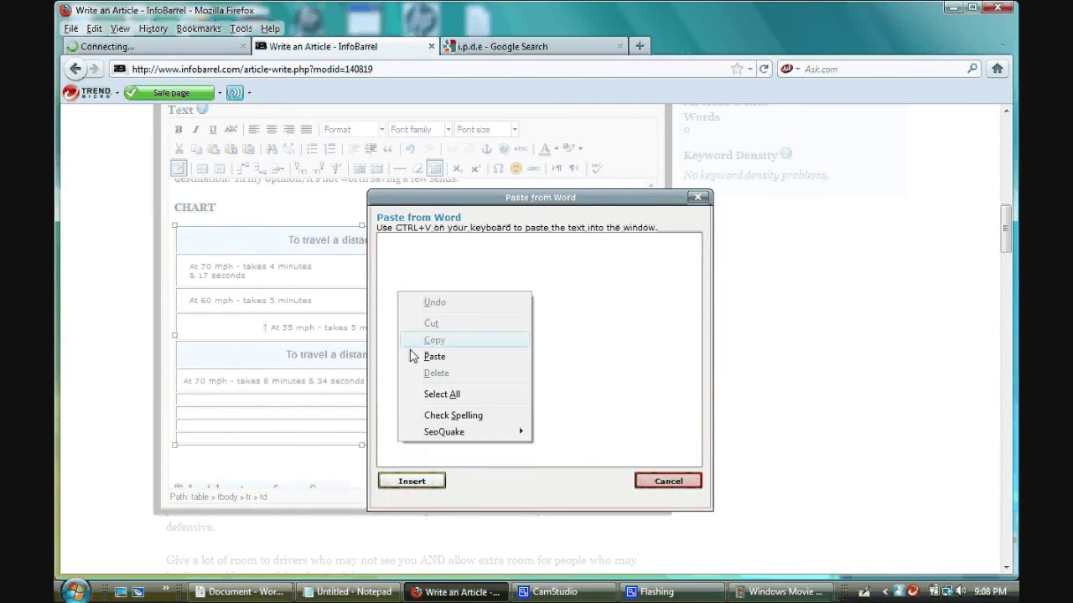
pyautogui.click(413, 356)
pyautogui.click(409, 482)
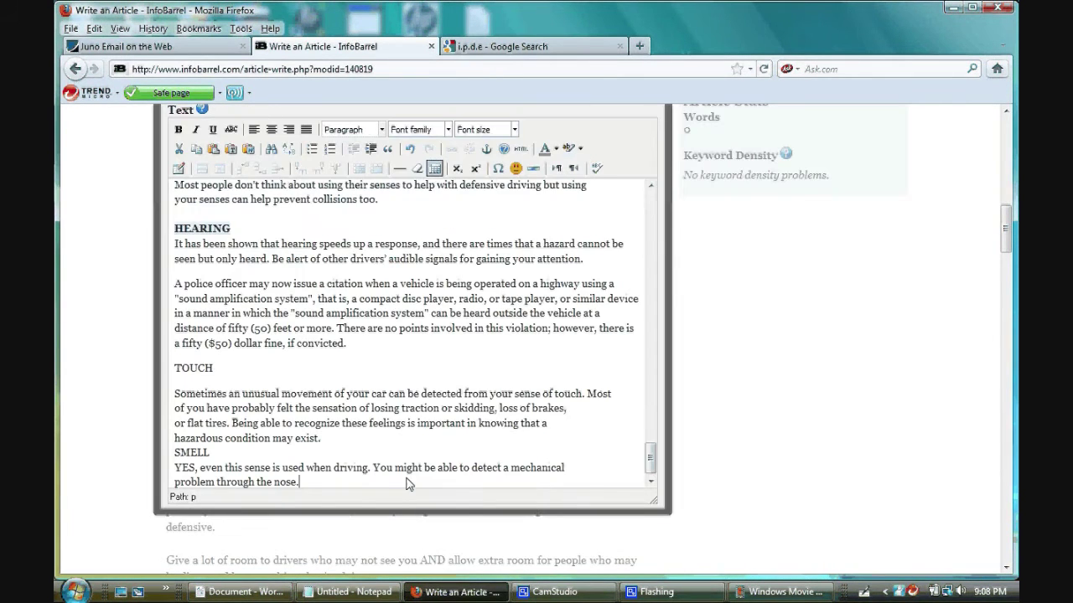
pyautogui.scroll(4, 375, 308)
pyautogui.scroll(2, 375, 309)
pyautogui.click(332, 330)
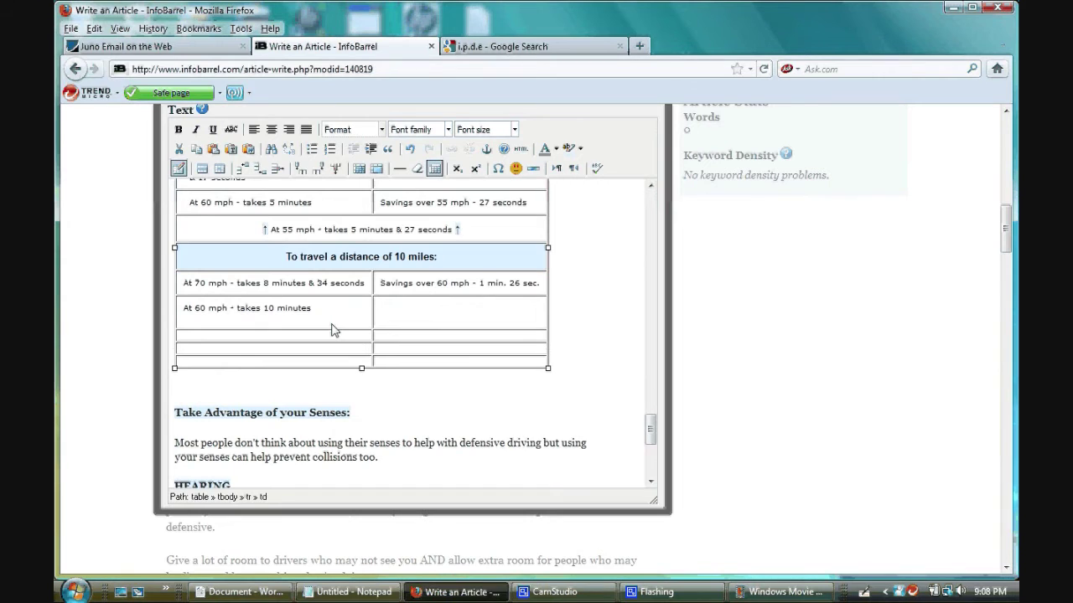
pyautogui.click(332, 331)
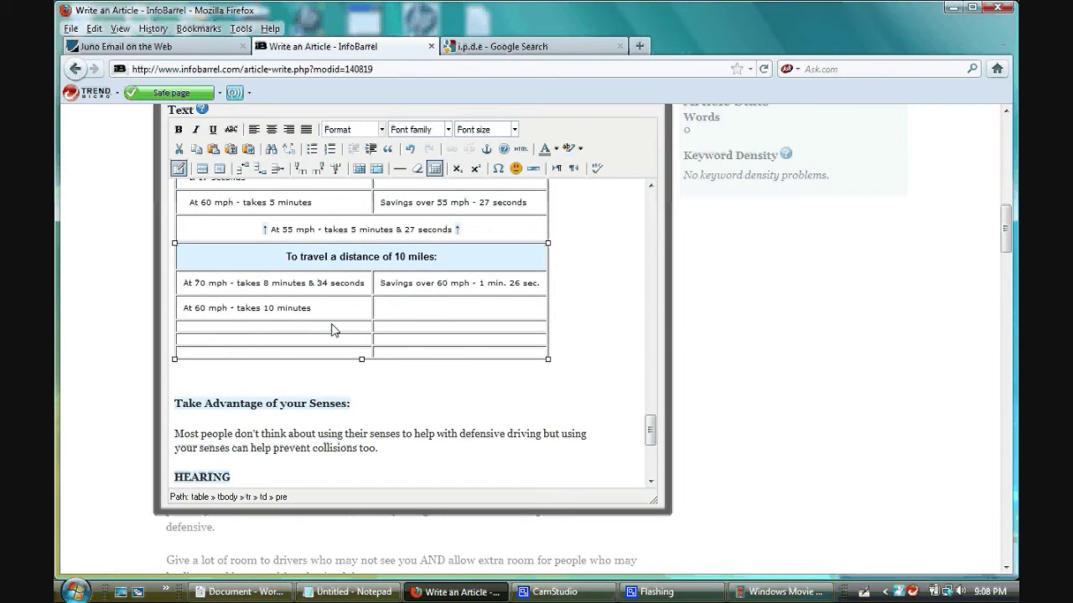
pyautogui.click(155, 48)
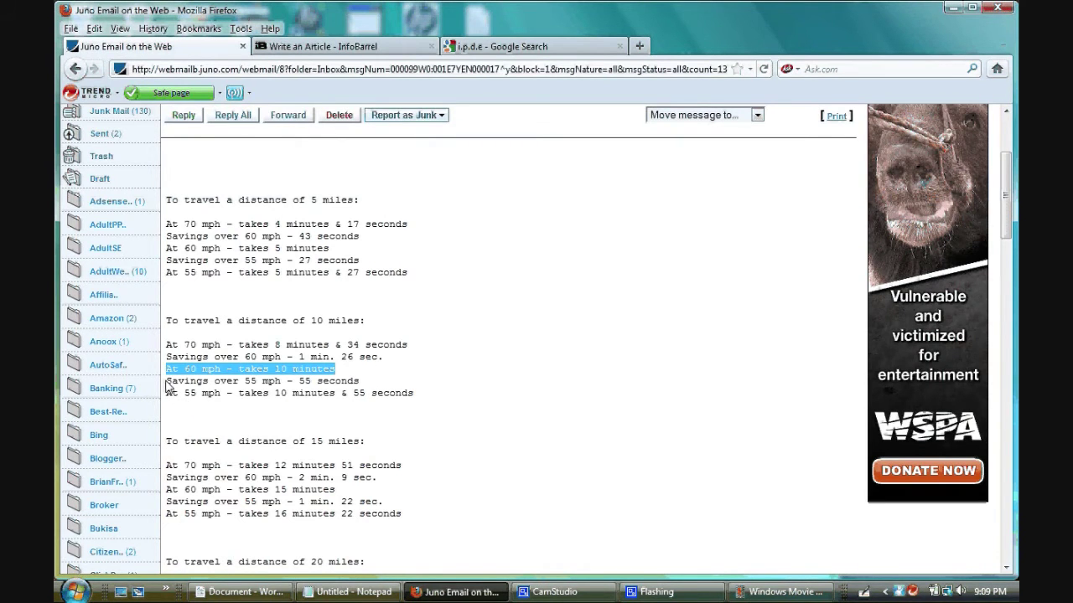
# Step: Copy 'Savings over 55 mph - 55 seconds' into the cell beside the 60 mph entry, deleting the blank line
pyautogui.moveTo(167, 383); pyautogui.dragTo(419, 383)
pyautogui.rightClick(338, 391)
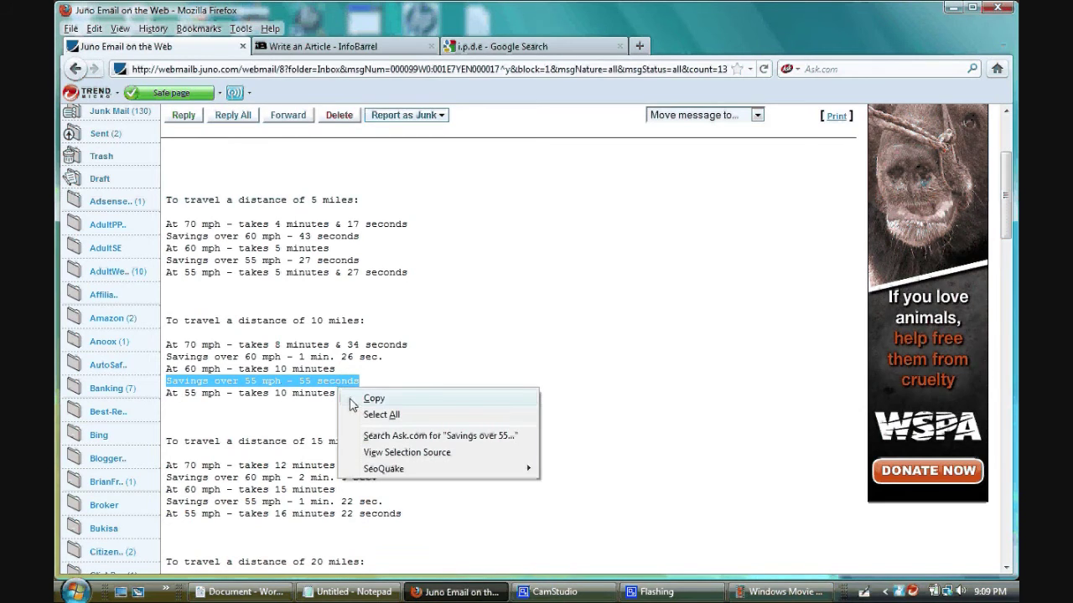
pyautogui.click(352, 400)
pyautogui.click(339, 49)
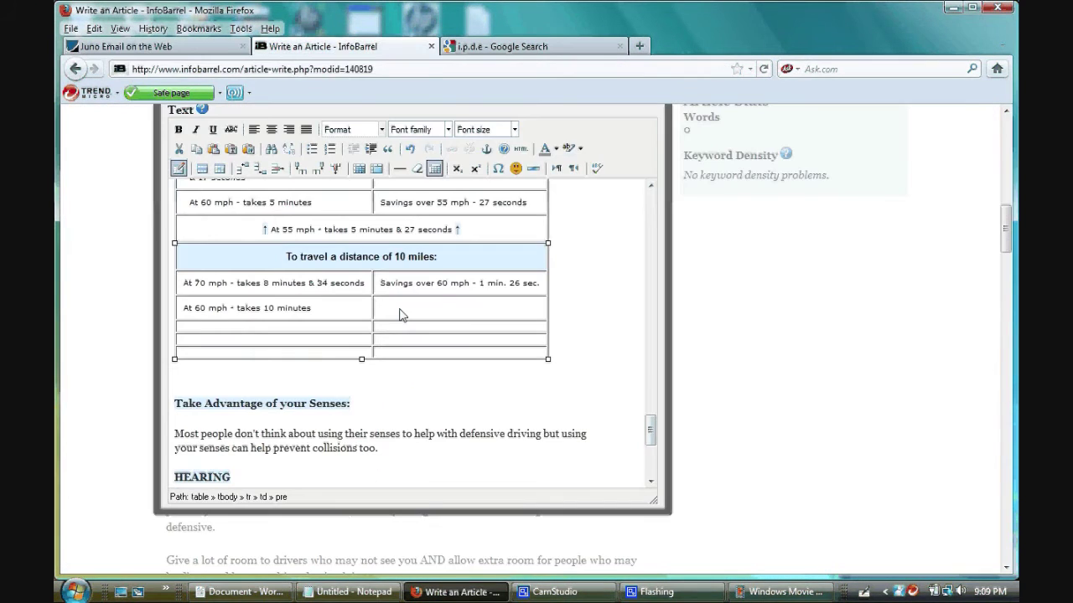
pyautogui.click(401, 314)
pyautogui.click(249, 149)
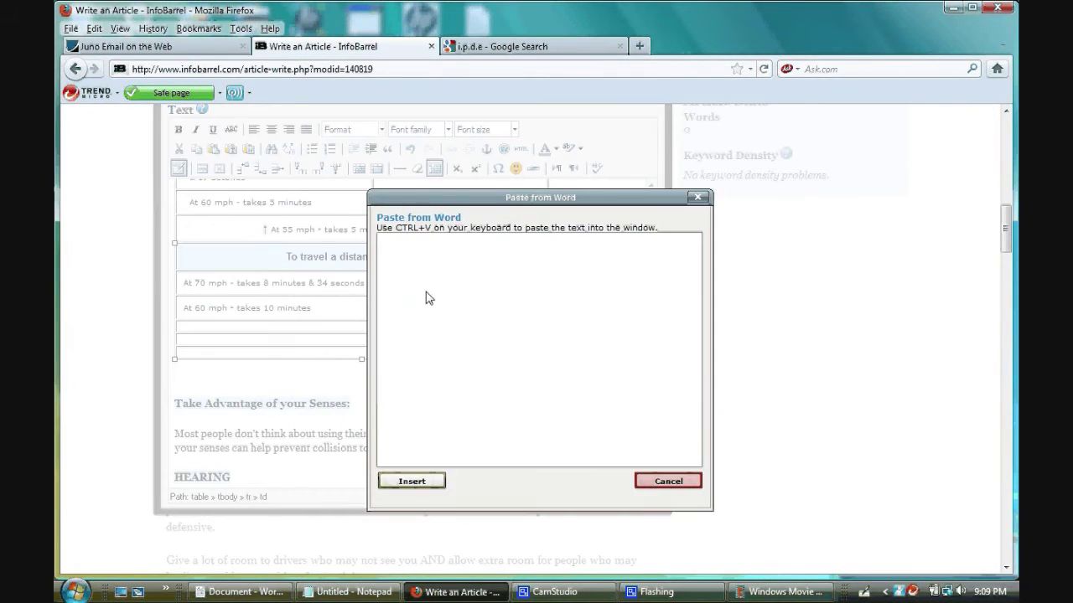
pyautogui.rightClick(427, 296)
pyautogui.click(463, 358)
pyautogui.click(411, 481)
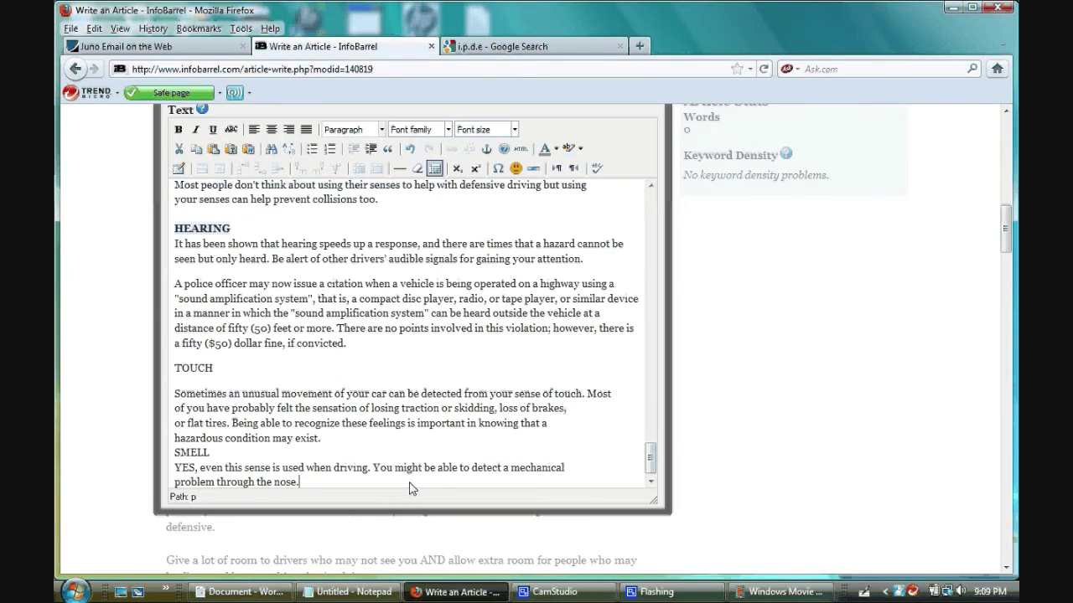
pyautogui.scroll(4, 374, 403)
pyautogui.scroll(4, 374, 403)
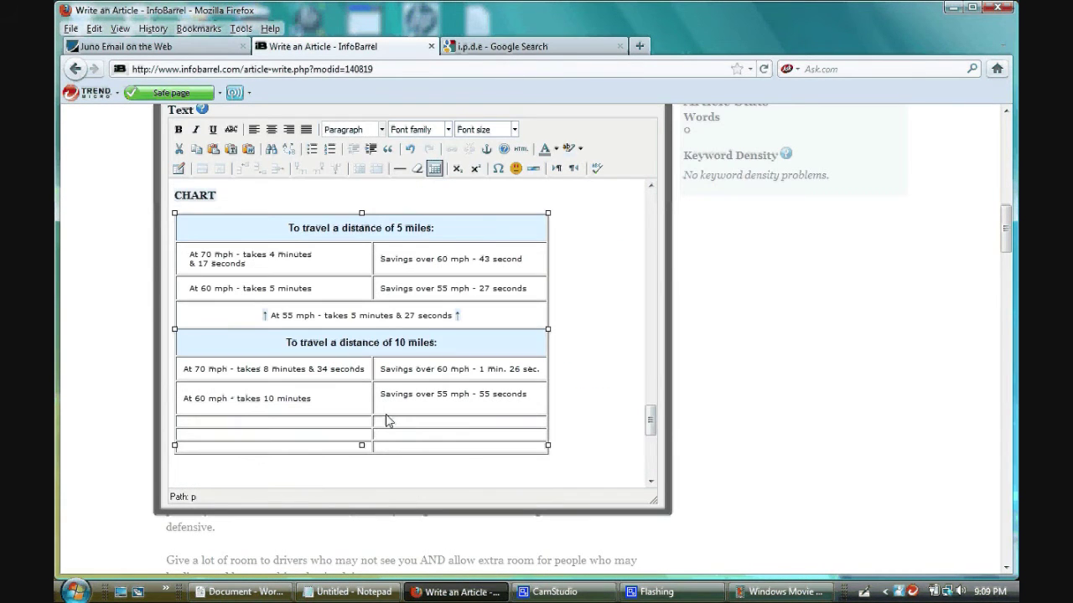
pyautogui.click(388, 414)
pyautogui.press('BackSpace')
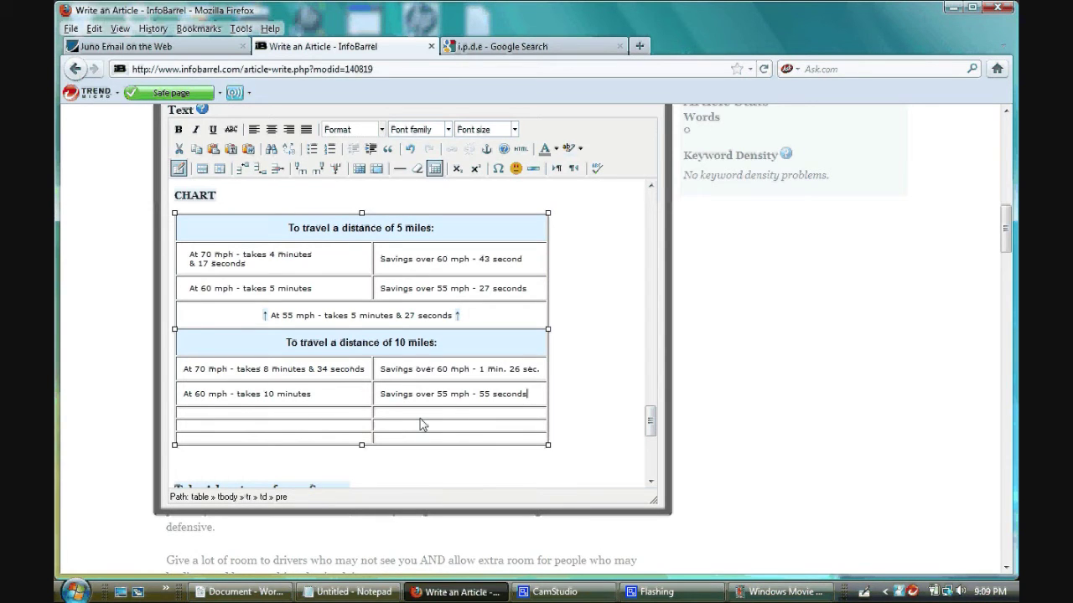
# Step: Merge the next empty row's two cells and copy the 'At 55 mph - takes 10 minutes & 55 seconds' line from the email
pyautogui.moveTo(355, 414); pyautogui.dragTo(423, 416)
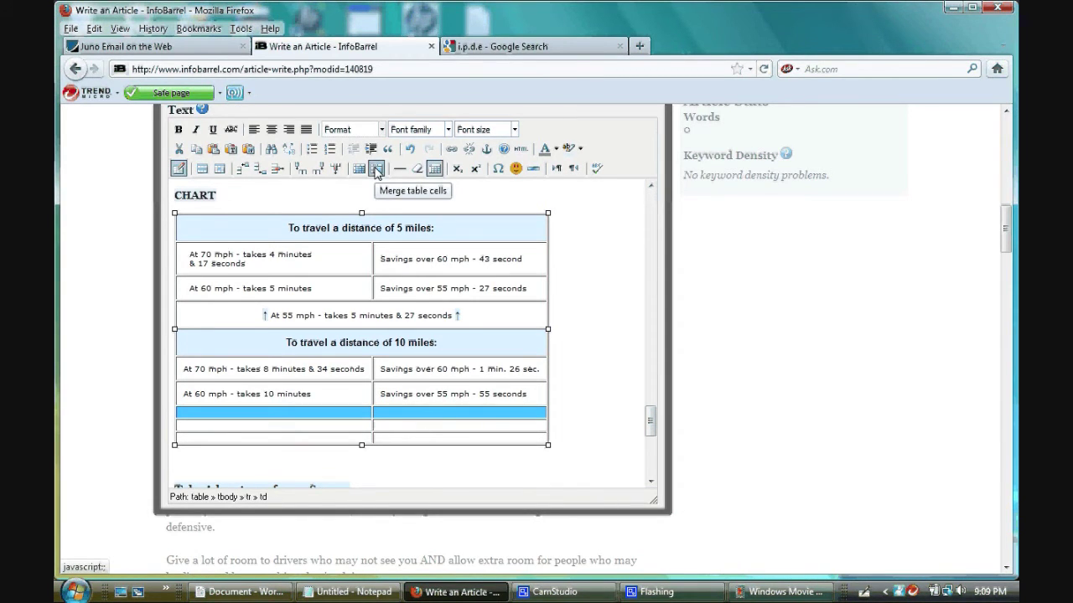
pyautogui.click(376, 171)
pyautogui.click(159, 46)
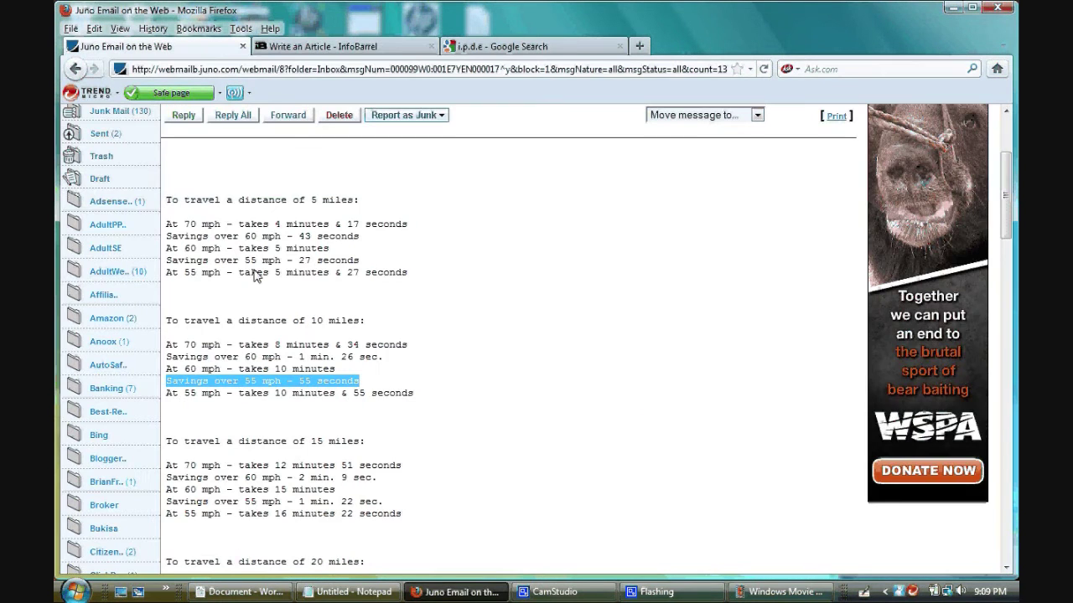
pyautogui.moveTo(168, 399); pyautogui.dragTo(416, 399)
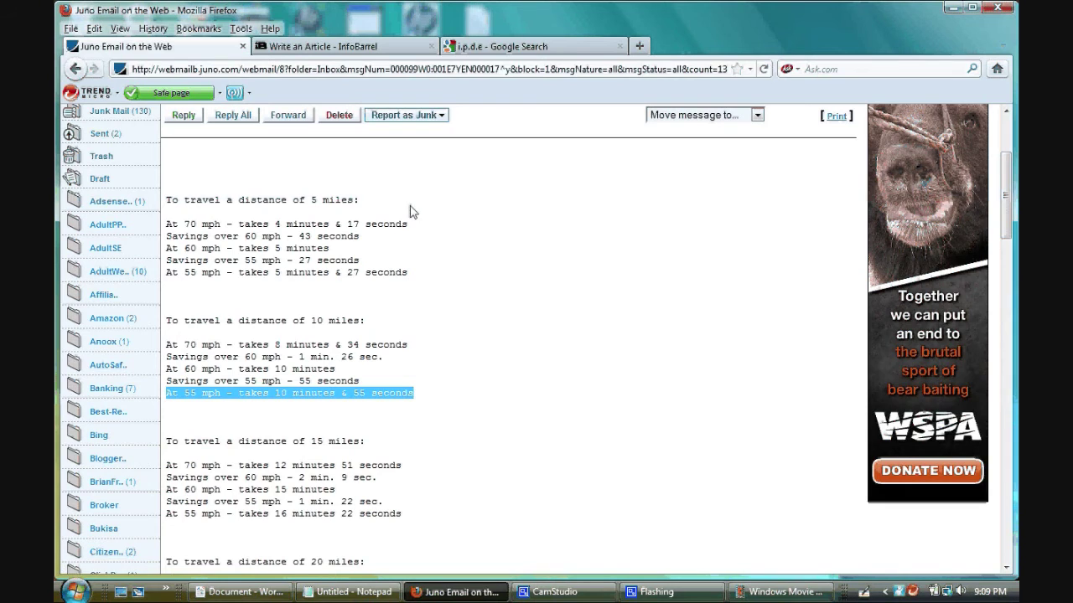
pyautogui.hotkey('ctrl', 'Tab')
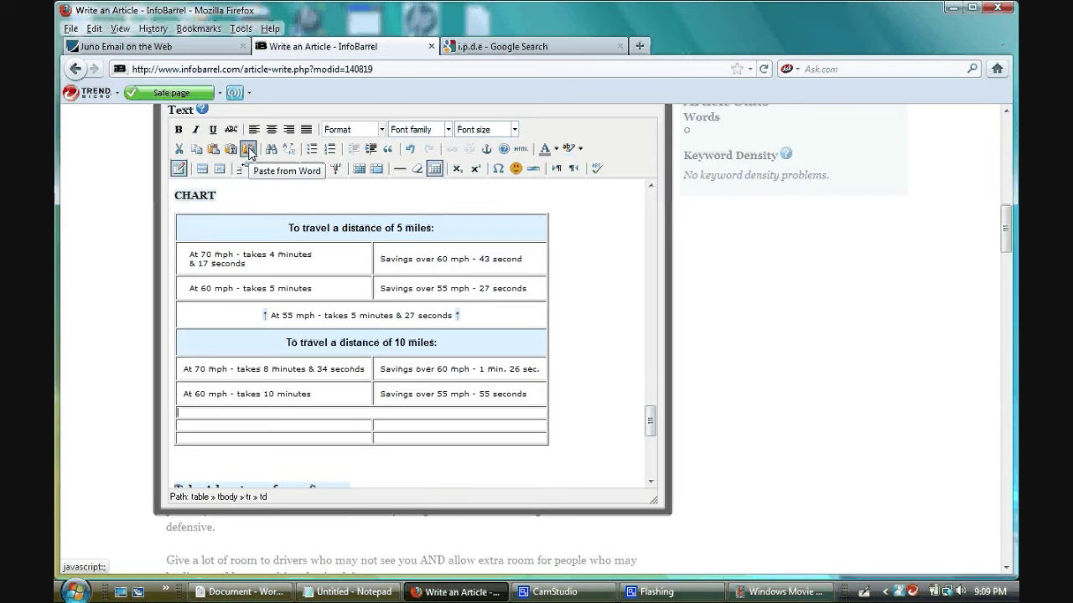
# Step: Paste the 55 mph line into the merged row via Paste from Word and delete the blank line
pyautogui.click(248, 149)
pyautogui.rightClick(401, 293)
pyautogui.click(419, 347)
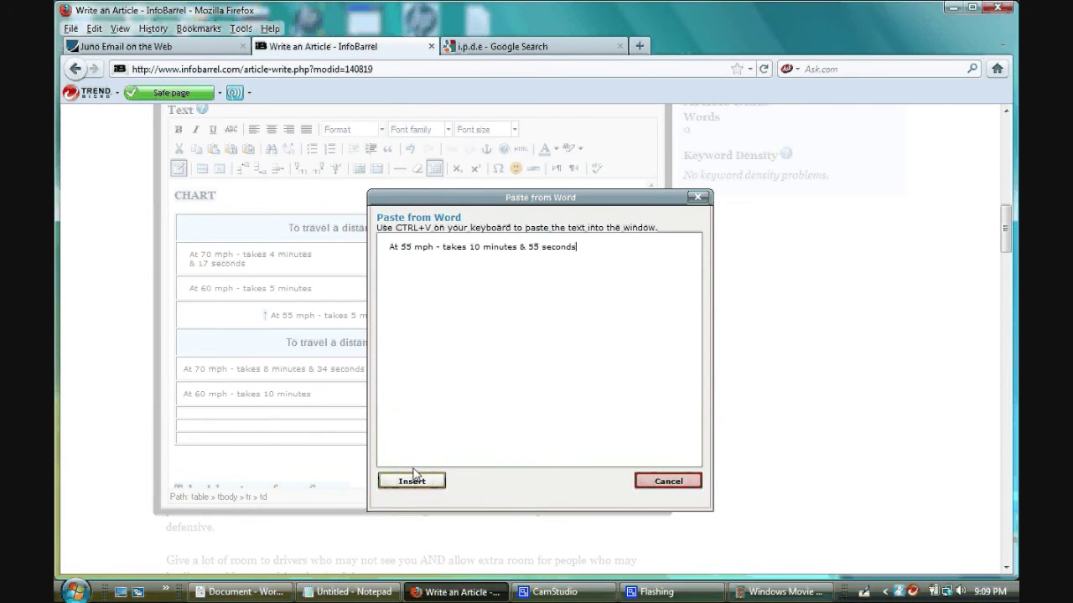
pyautogui.click(412, 480)
pyautogui.scroll(8, 393, 336)
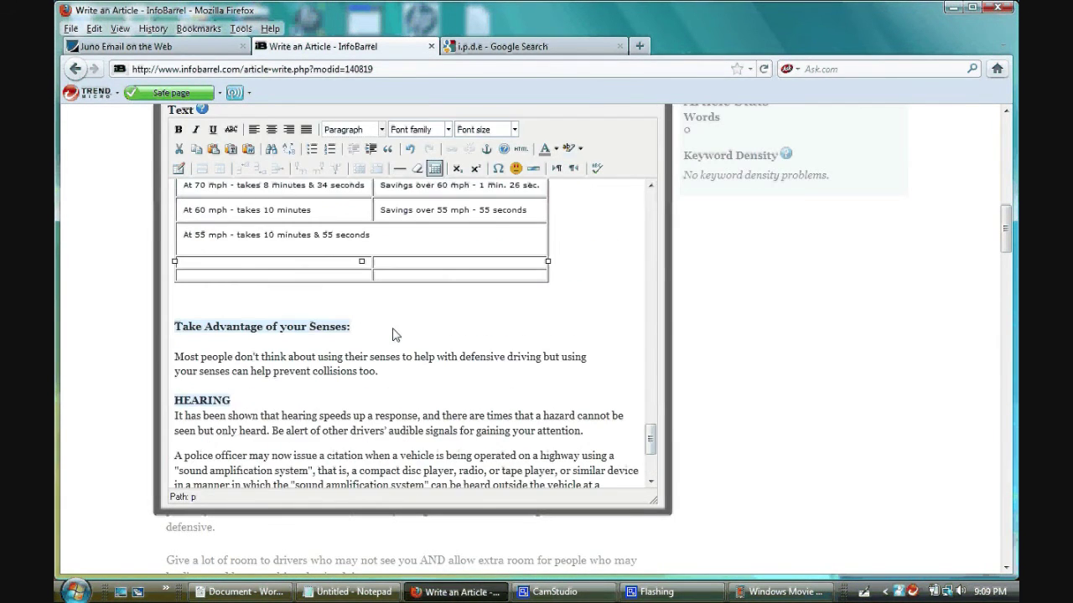
pyautogui.click(259, 425)
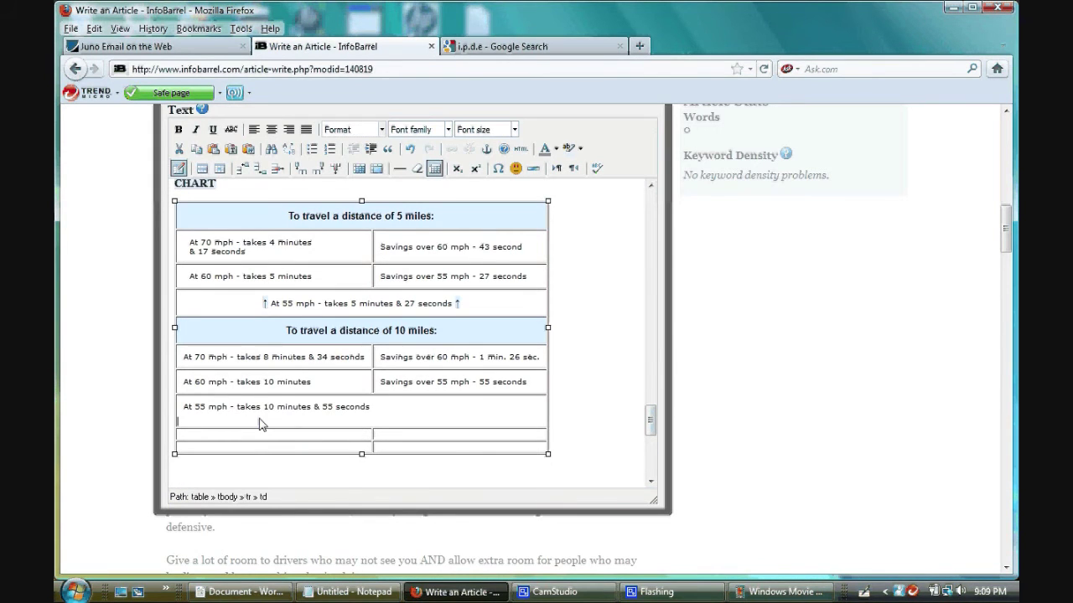
pyautogui.press('BackSpace')
pyautogui.click(184, 404)
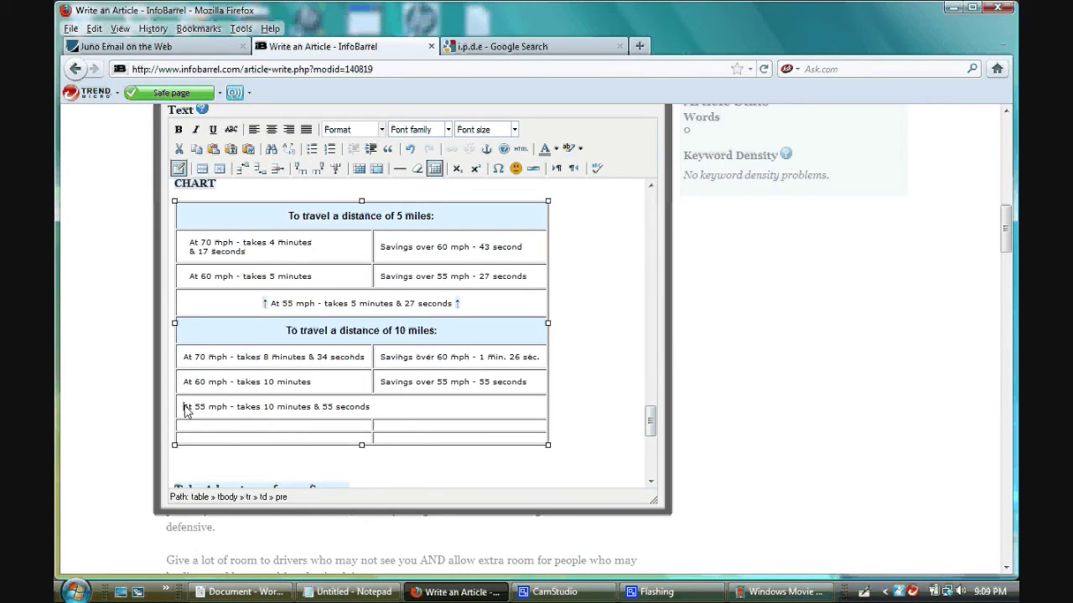
# Step: Make the 55 mph line bold, centred, Arial, 12pt
pyautogui.doubleClick(185, 406)
pyautogui.moveTo(188, 408); pyautogui.dragTo(388, 412)
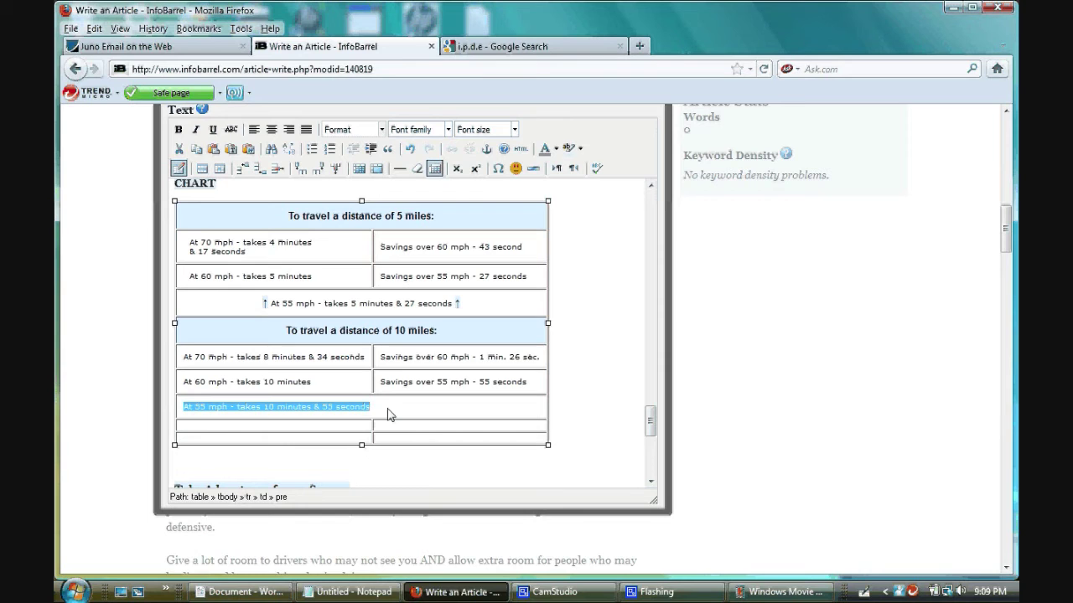
pyautogui.click(179, 129)
pyautogui.click(270, 129)
pyautogui.click(434, 130)
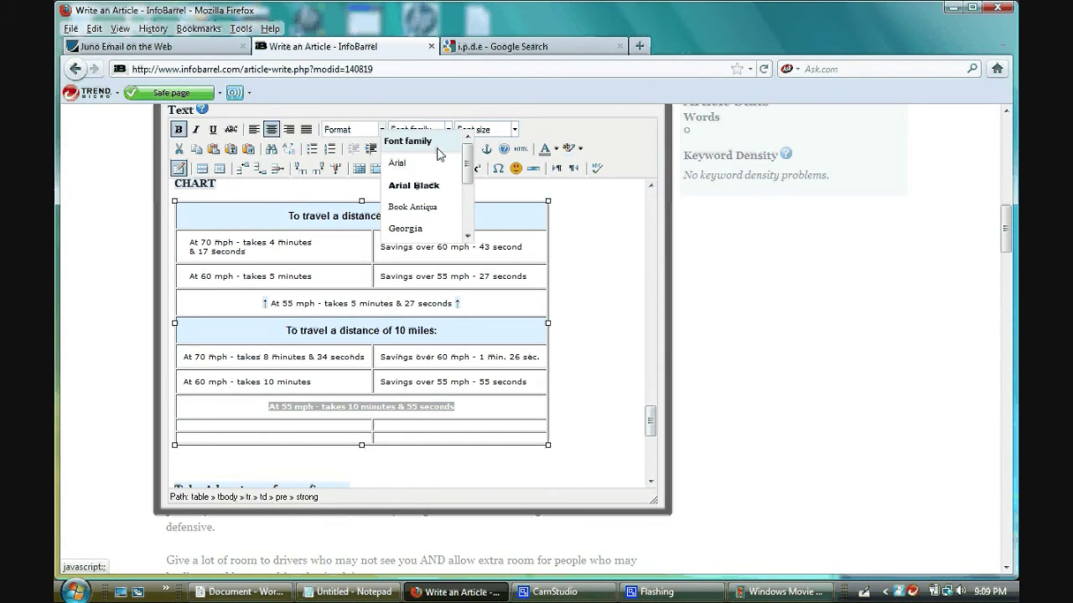
pyautogui.click(397, 163)
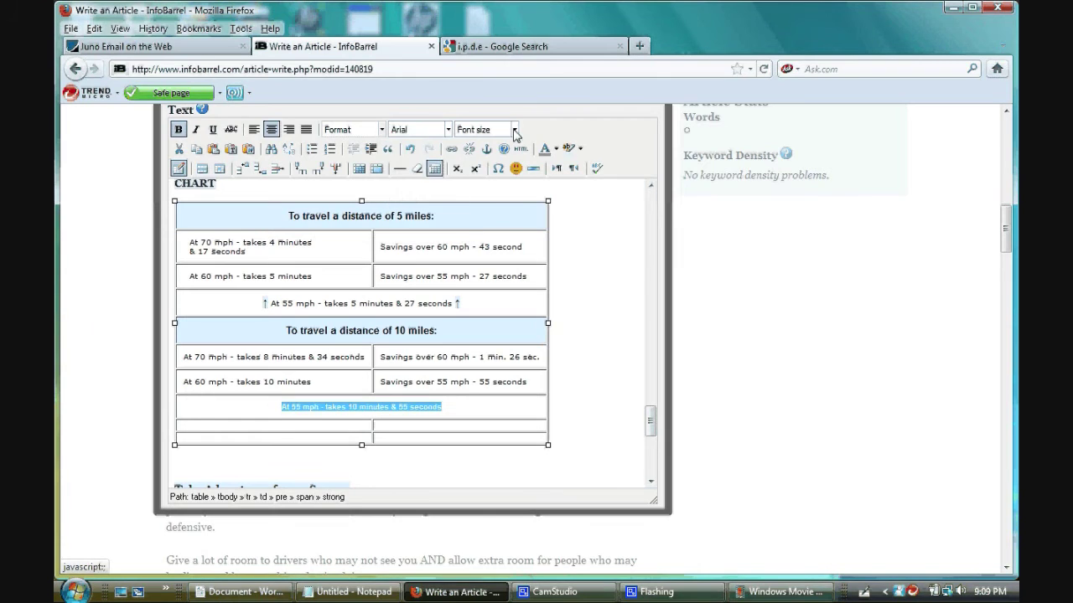
pyautogui.click(515, 130)
pyautogui.click(480, 209)
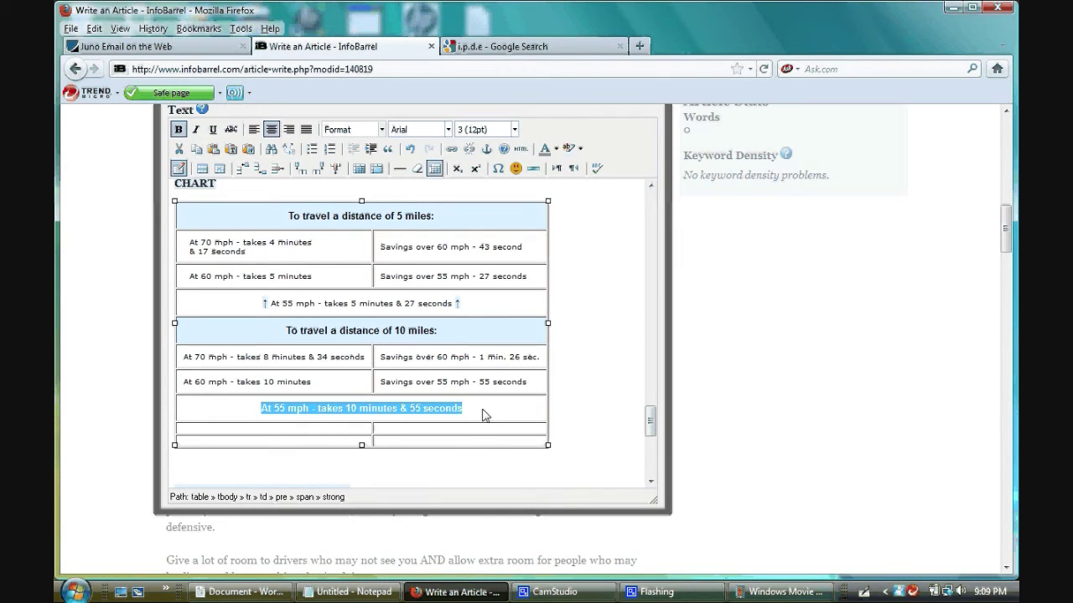
pyautogui.click(264, 410)
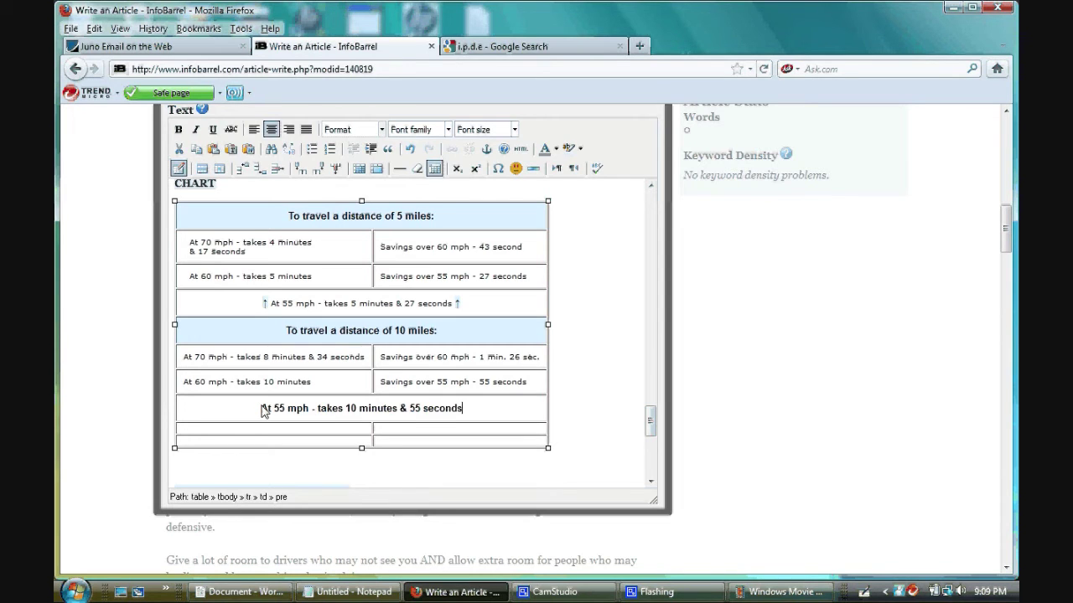
# Step: Remove the bold from the 55 mph line and try 10pt before reverting to 12pt
pyautogui.moveTo(264, 411); pyautogui.dragTo(481, 414)
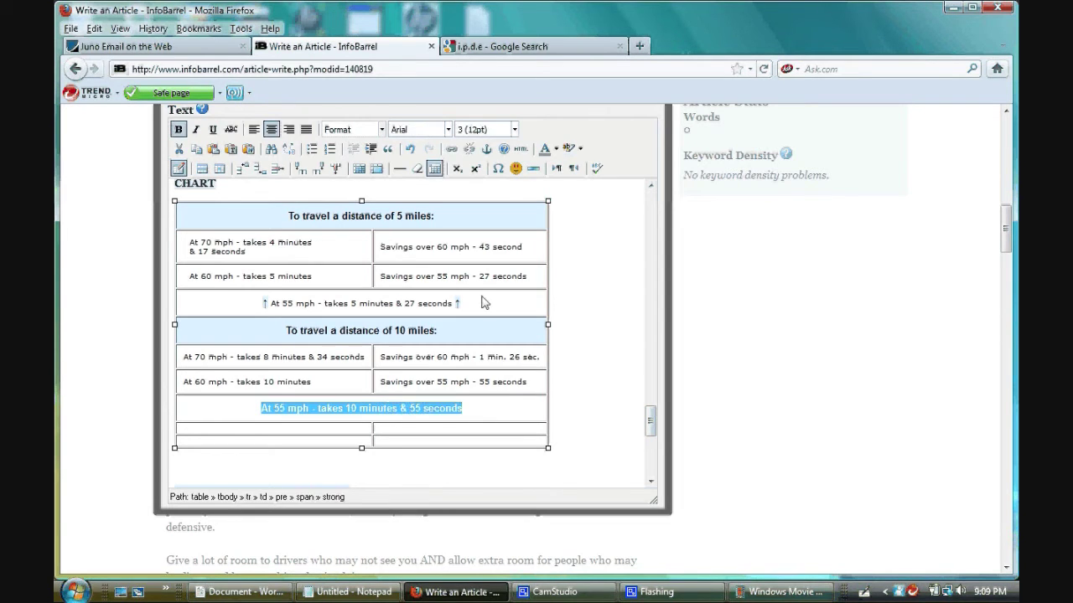
pyautogui.click(178, 130)
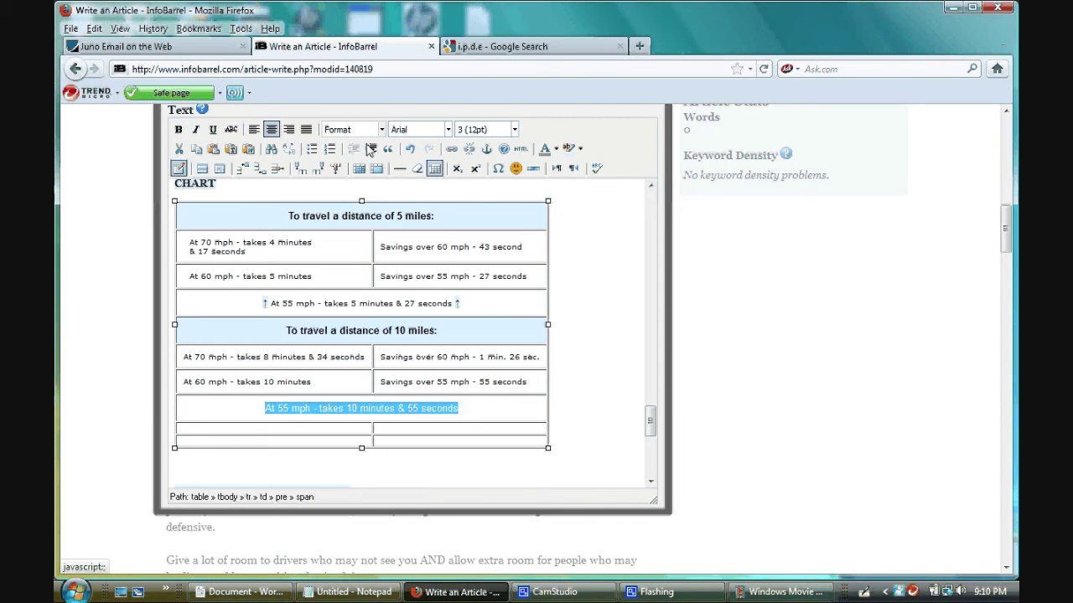
pyautogui.click(515, 130)
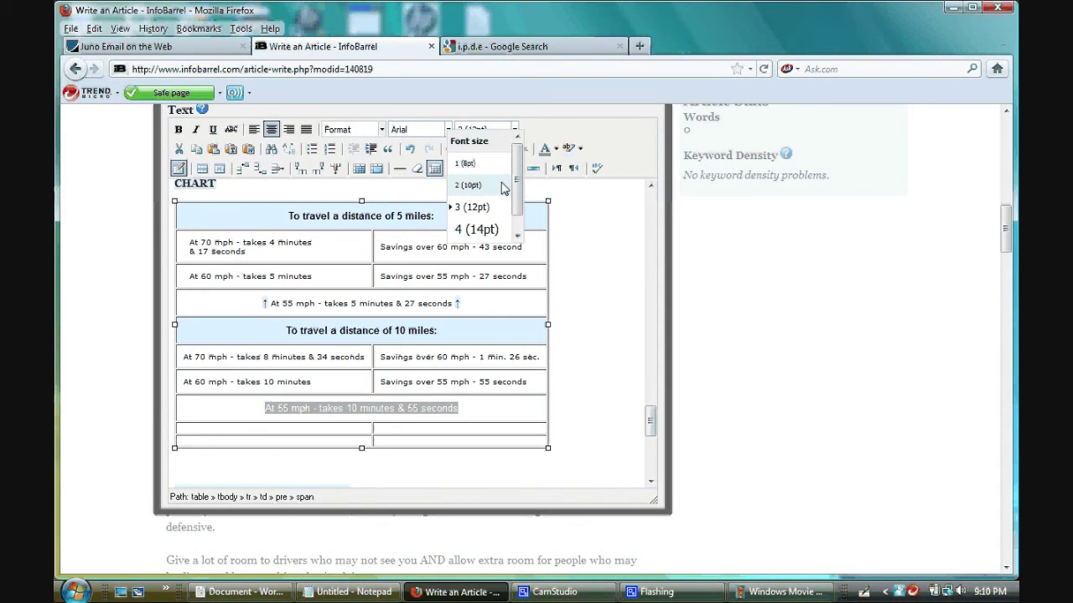
pyautogui.click(504, 186)
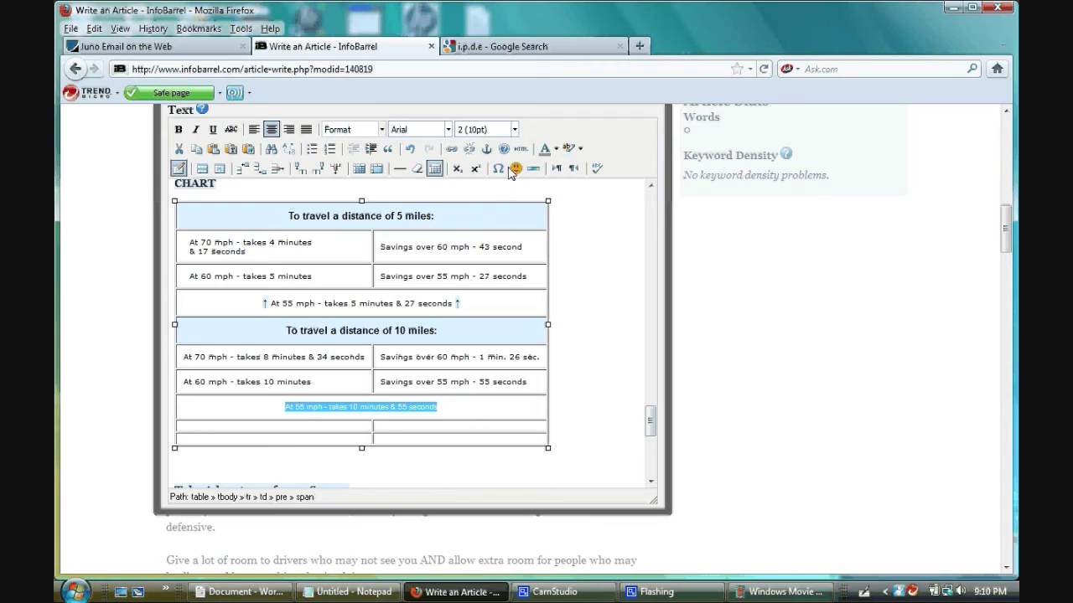
pyautogui.click(515, 129)
pyautogui.click(490, 209)
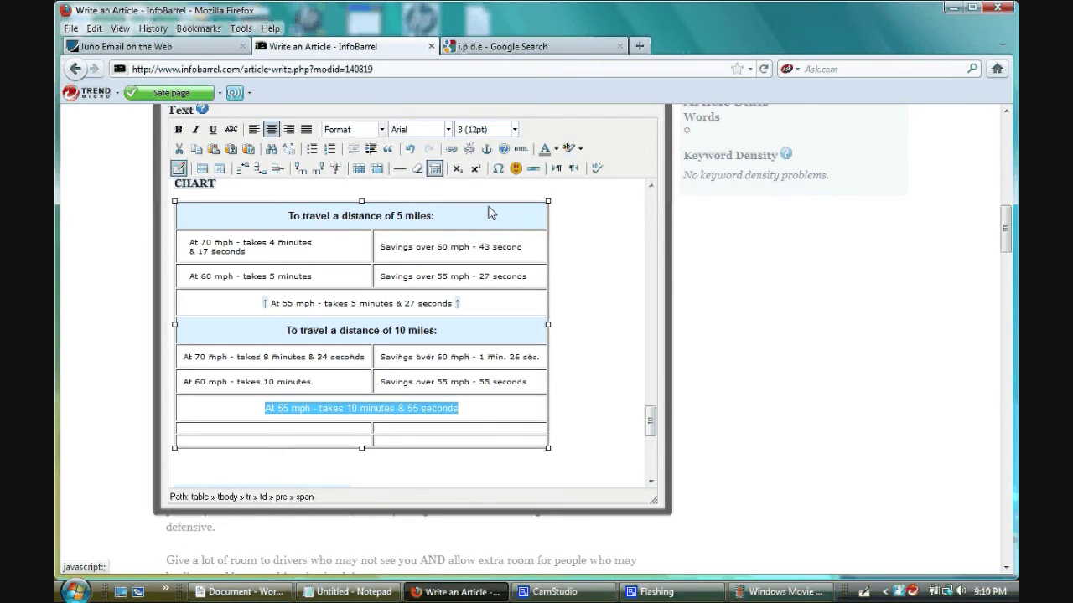
pyautogui.click(479, 419)
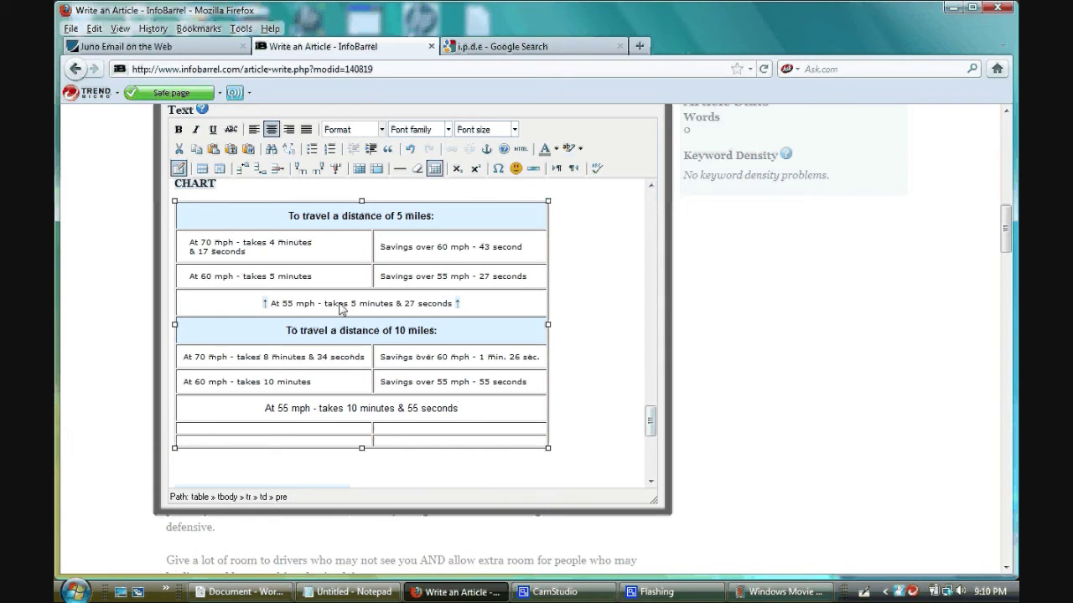
# Step: Reselect the 55 mph line and set it to font size 2 (10pt)
pyautogui.click(265, 411)
pyautogui.moveTo(265, 414); pyautogui.dragTo(459, 410)
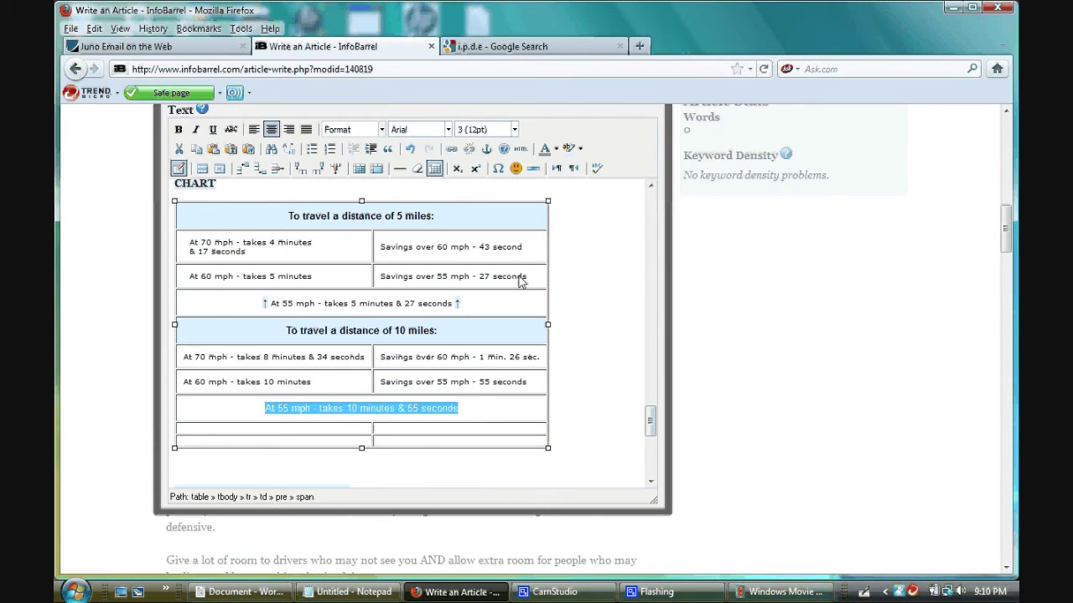
pyautogui.click(515, 131)
pyautogui.click(469, 185)
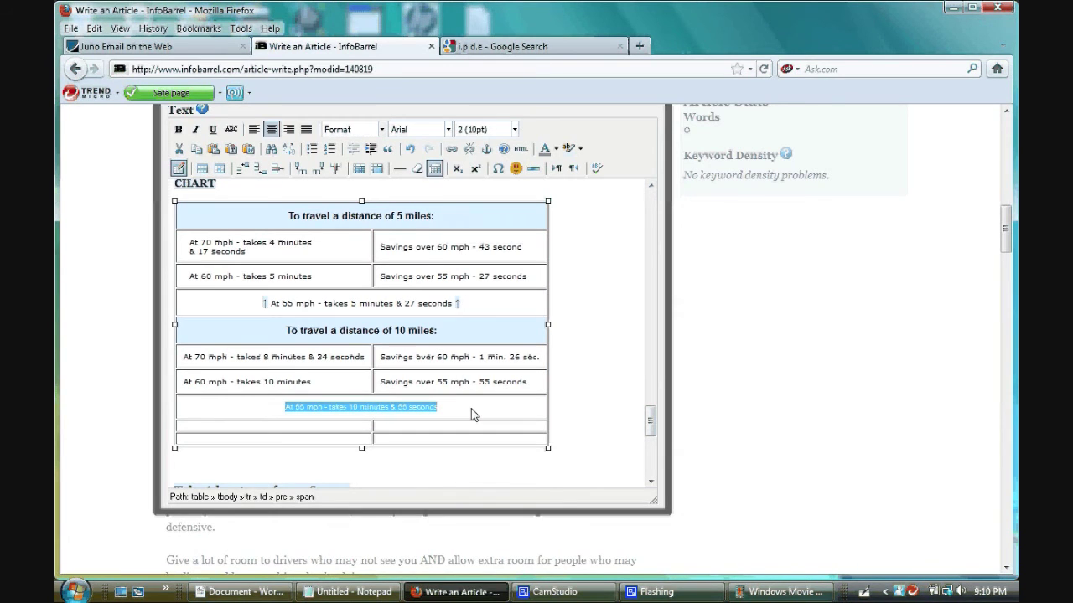
pyautogui.click(471, 414)
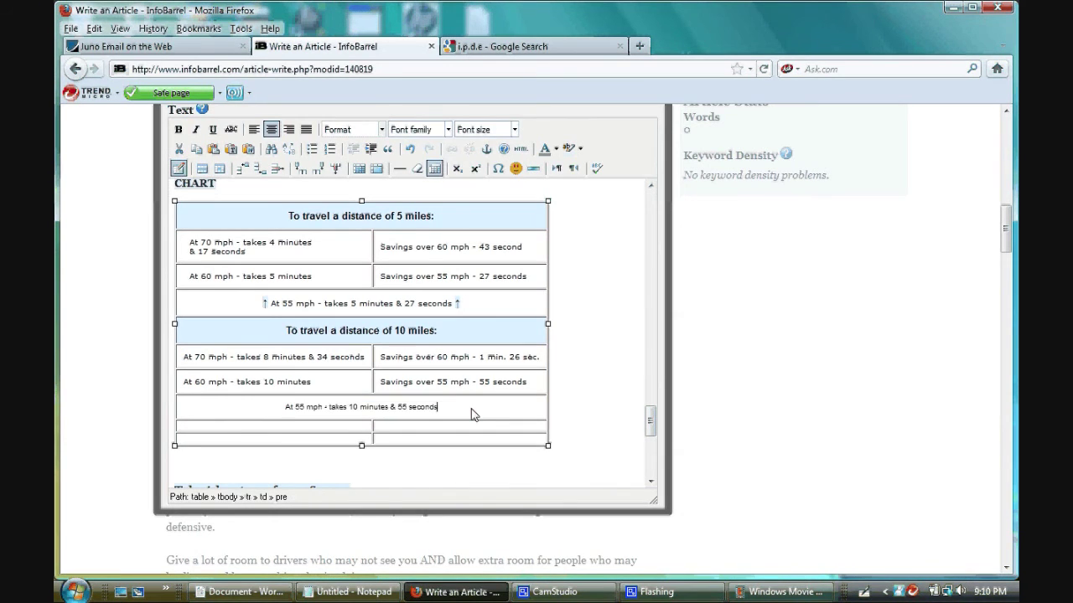
pyautogui.click(285, 406)
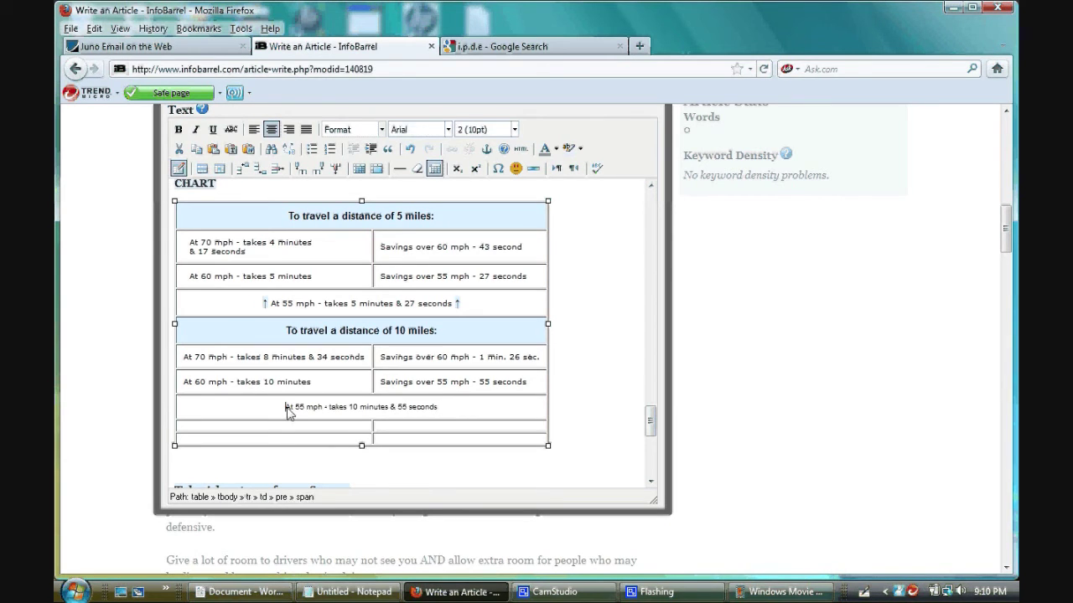
# Step: Insert a ↑ arrow before and after the 55 mph line, then select the leading arrow
pyautogui.click(498, 171)
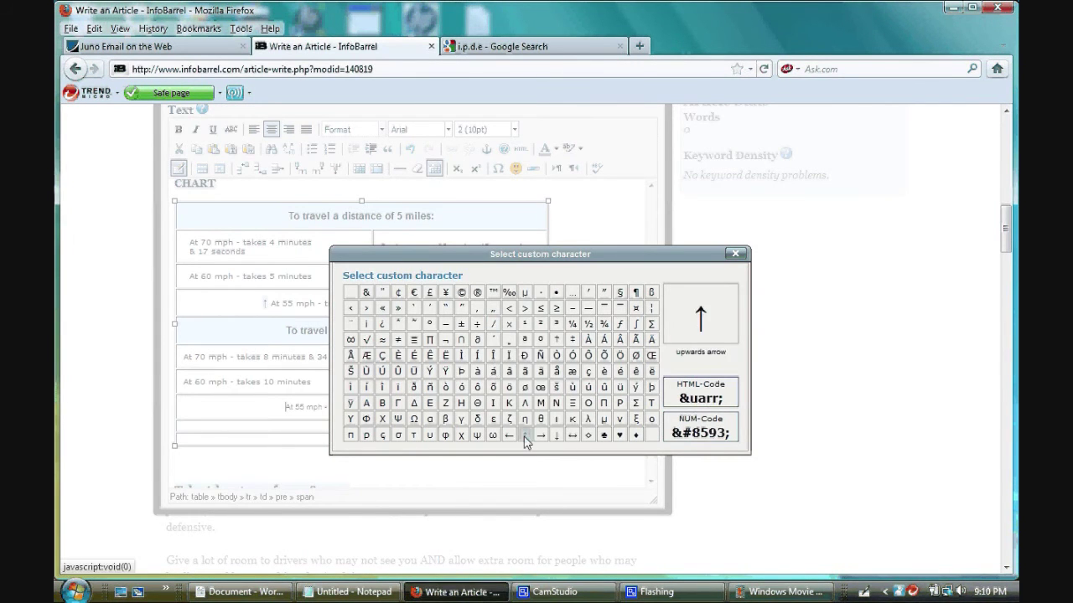
pyautogui.click(525, 437)
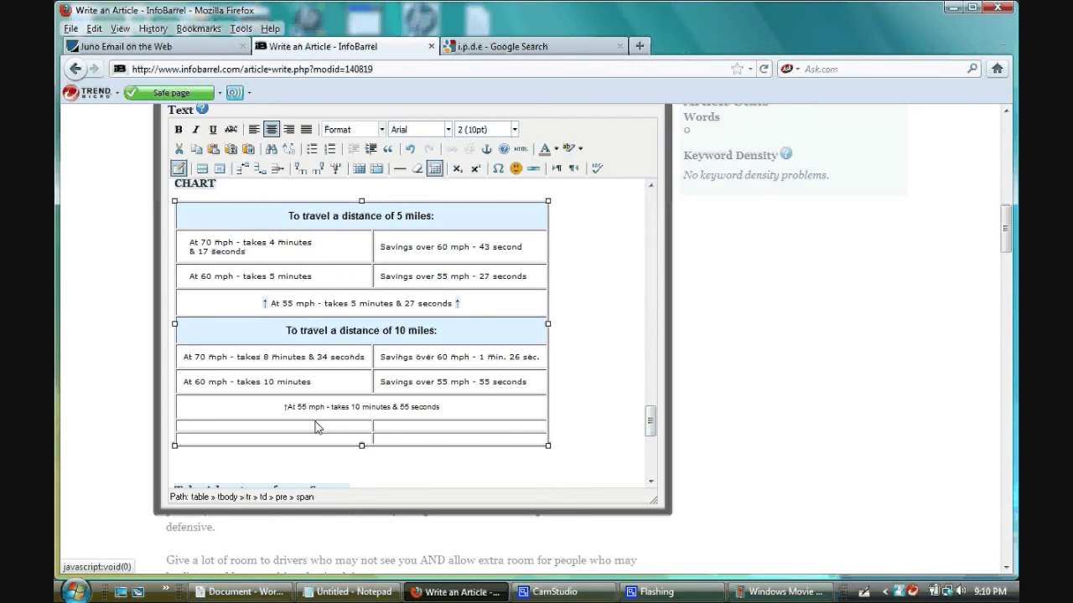
pyautogui.click(473, 417)
pyautogui.click(497, 167)
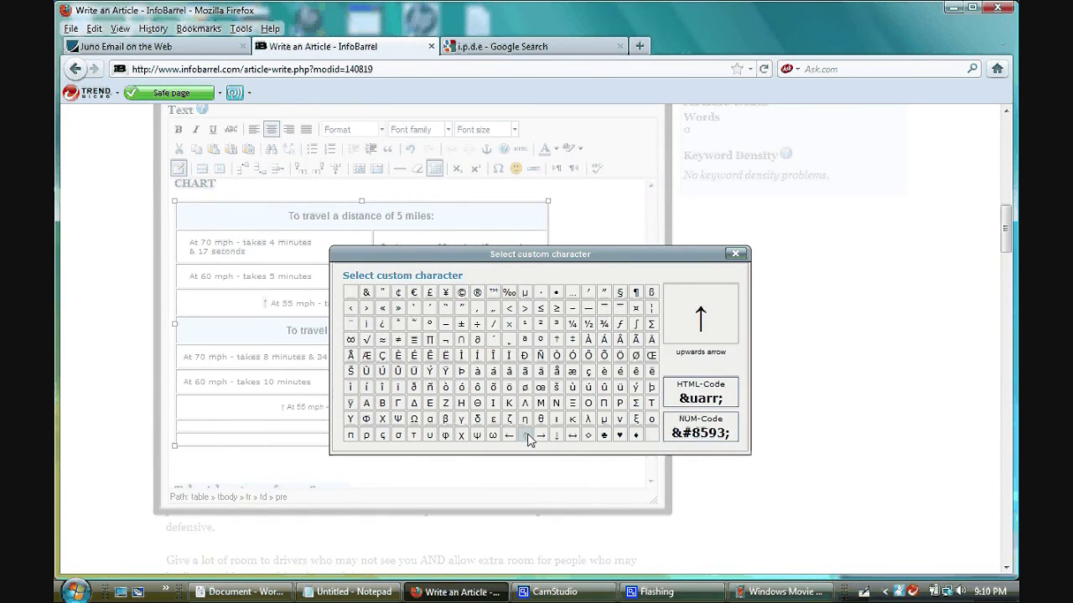
pyautogui.click(526, 436)
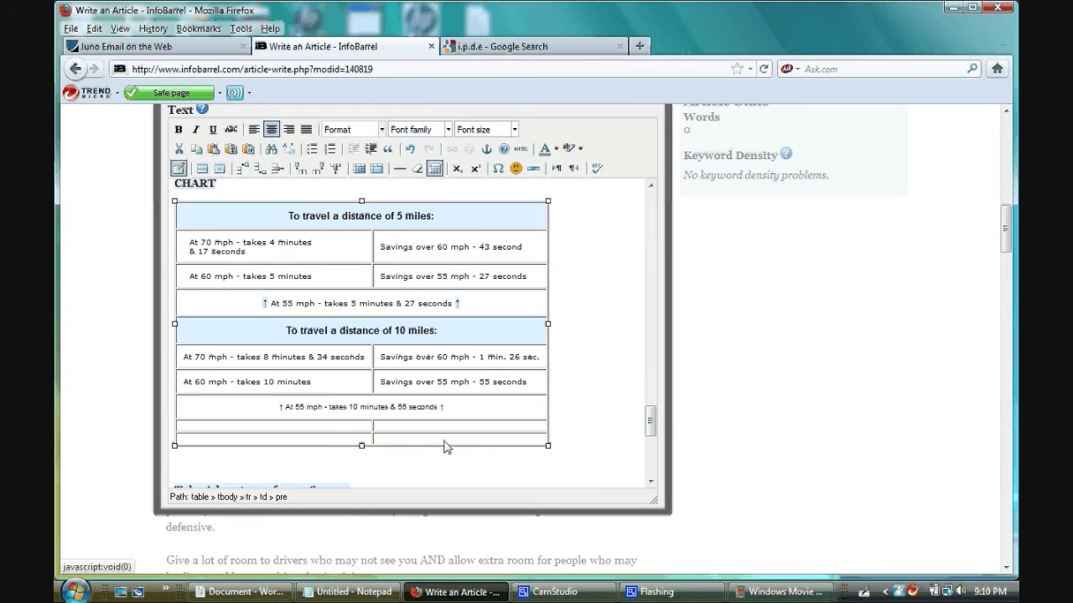
pyautogui.moveTo(280, 409); pyautogui.dragTo(292, 409)
pyautogui.click(282, 408)
# Step: Make the leading arrow bold at font size 3 (12pt)
pyautogui.click(179, 130)
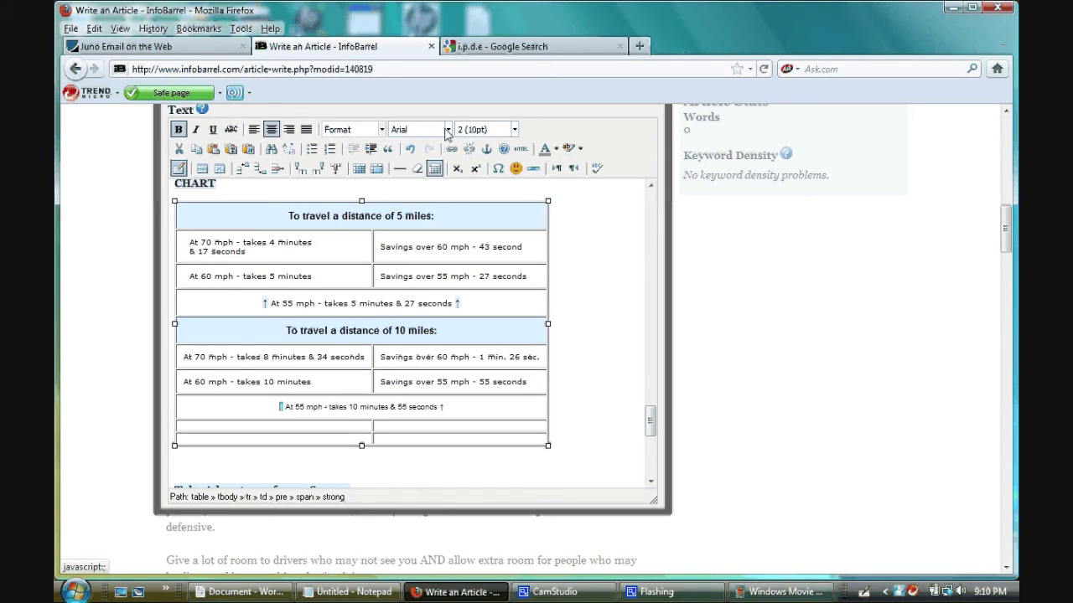
pyautogui.click(512, 131)
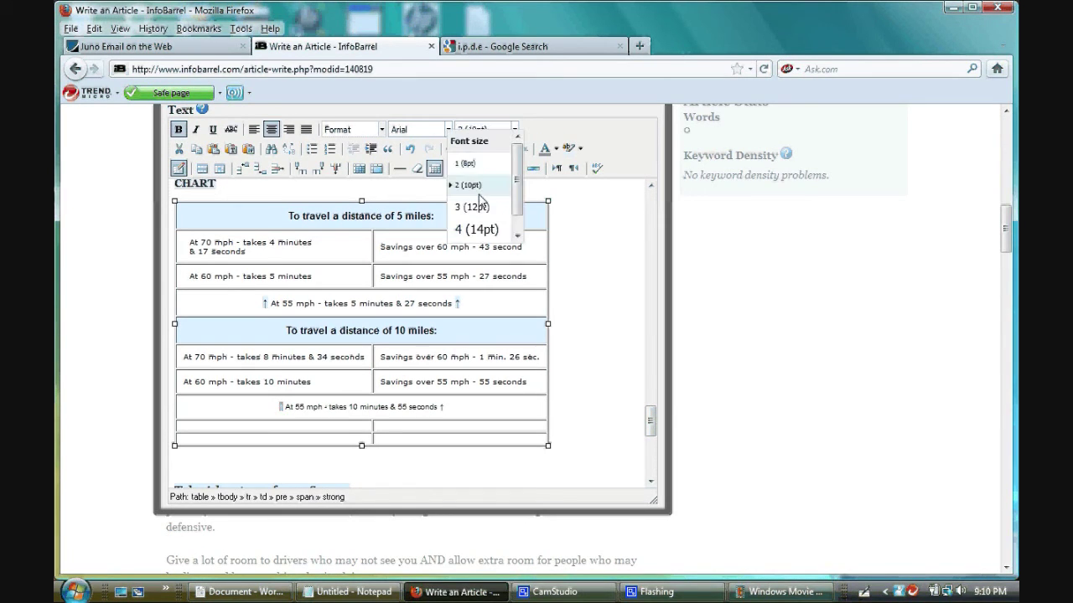
pyautogui.click(474, 208)
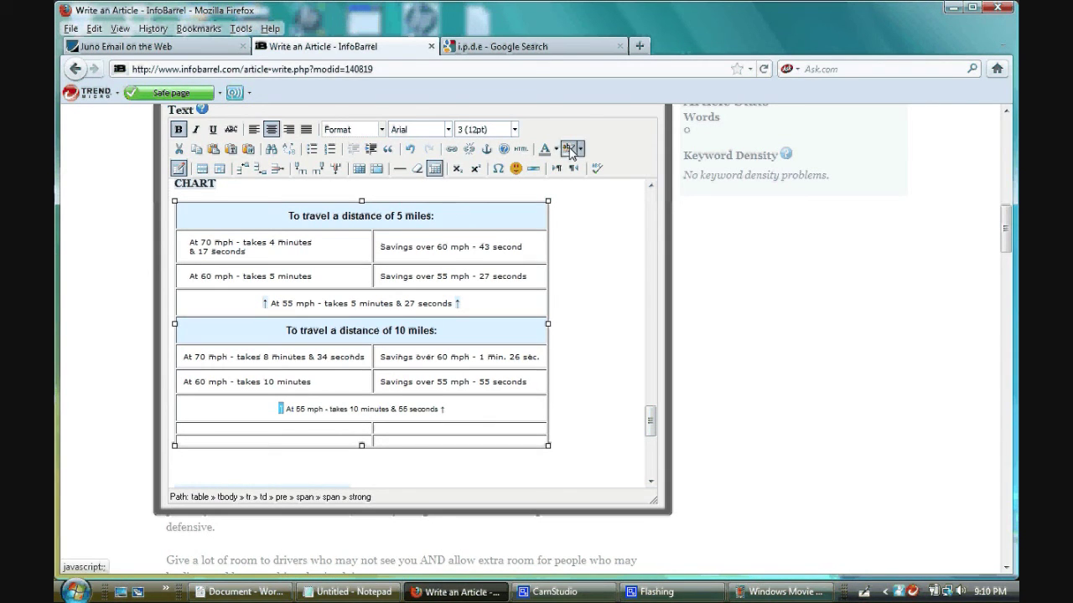
pyautogui.click(446, 421)
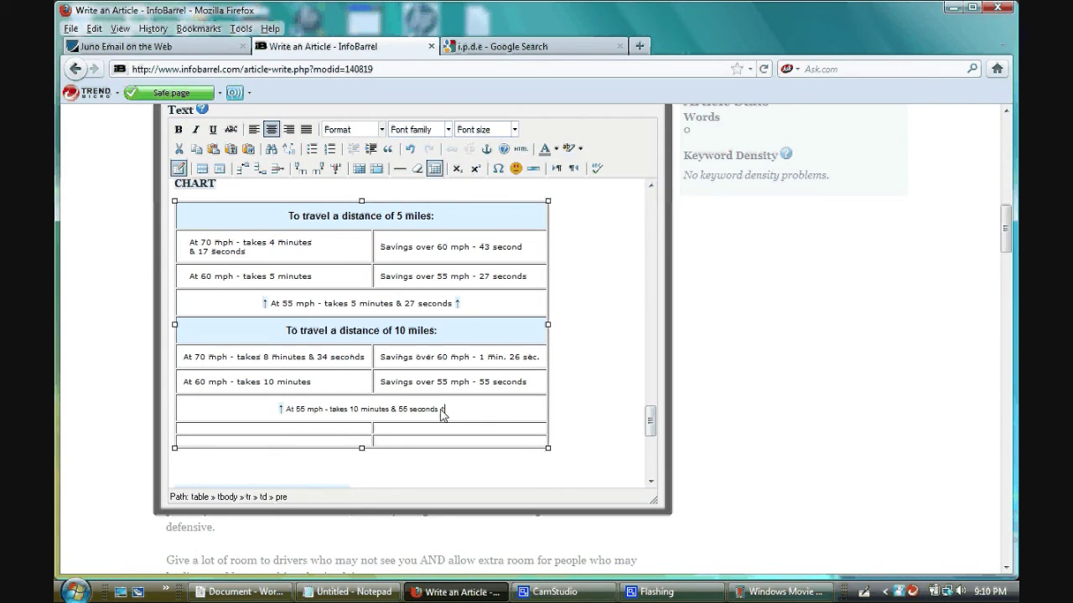
# Step: Make the trailing arrow after '55 seconds' bold at 12pt, then place the caret below the table
pyautogui.doubleClick(441, 411)
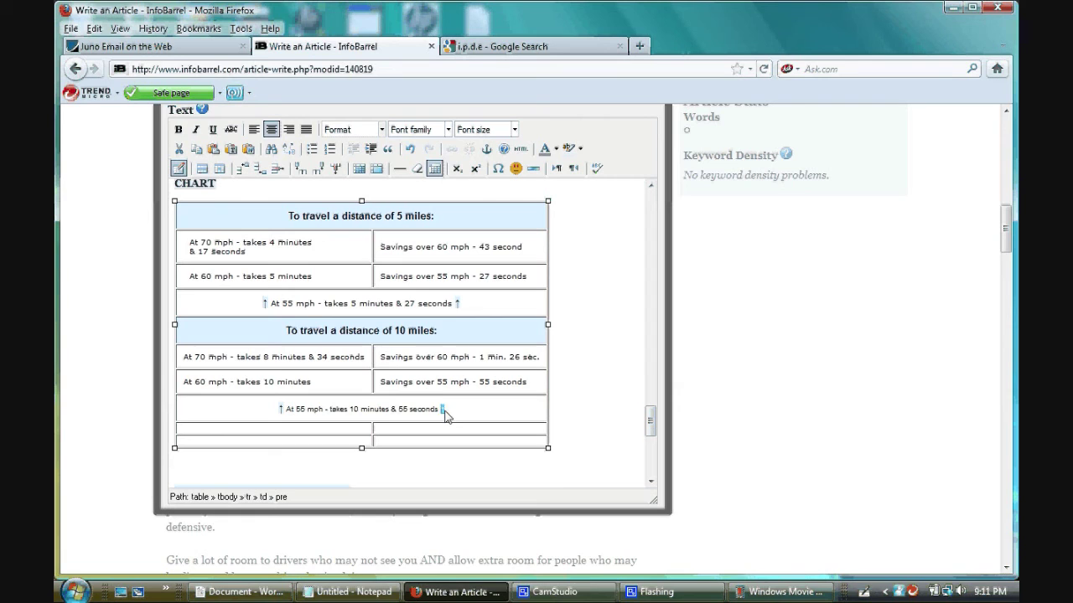
pyautogui.click(213, 148)
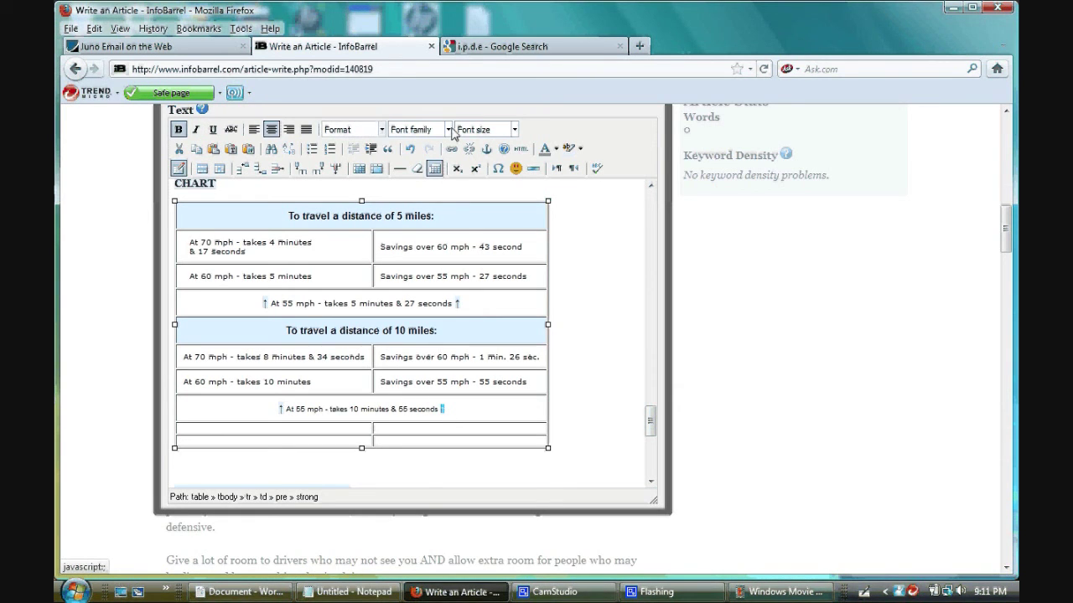
pyautogui.click(514, 131)
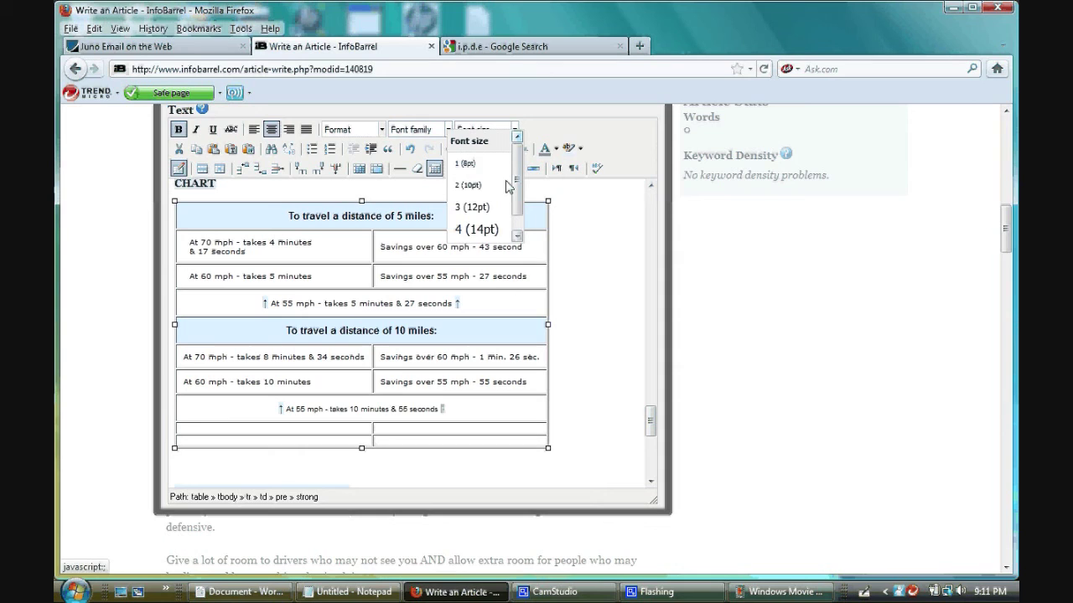
pyautogui.click(498, 207)
pyautogui.click(521, 414)
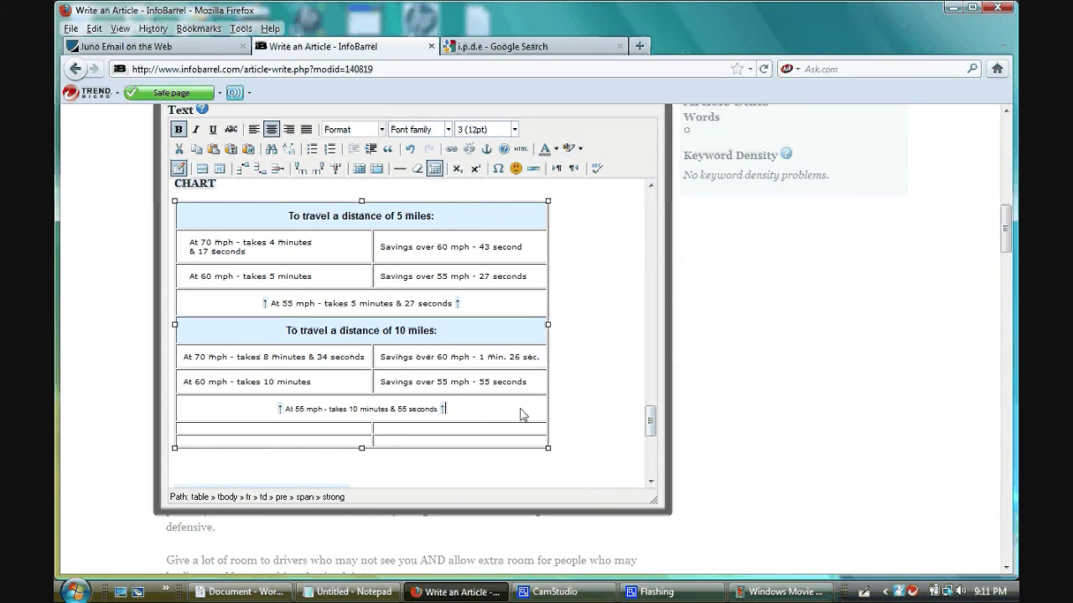
pyautogui.click(590, 335)
pyautogui.click(584, 462)
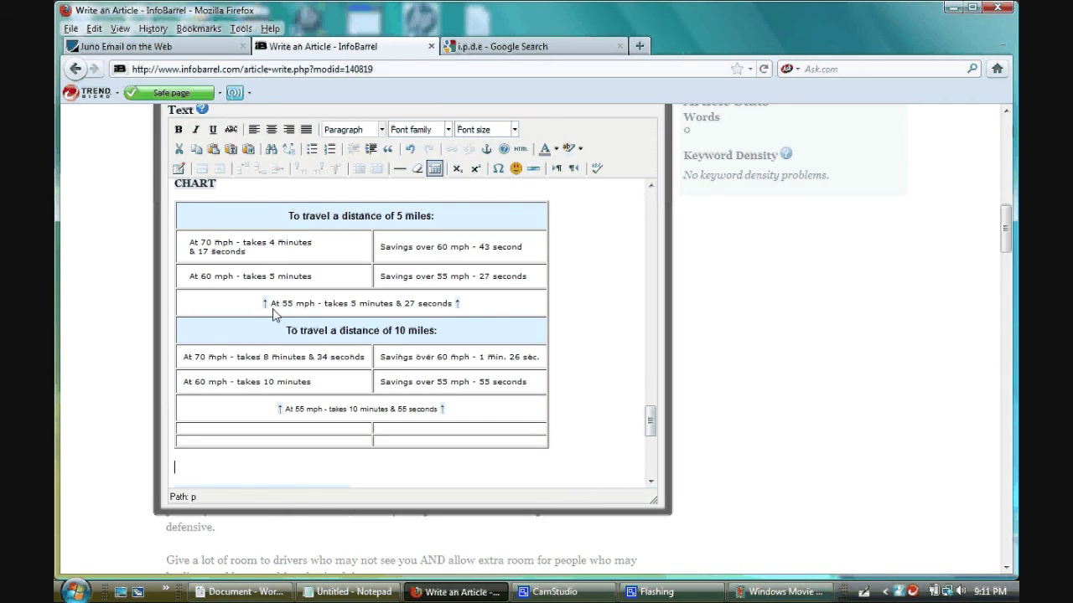
pyautogui.moveTo(270, 309); pyautogui.dragTo(455, 308)
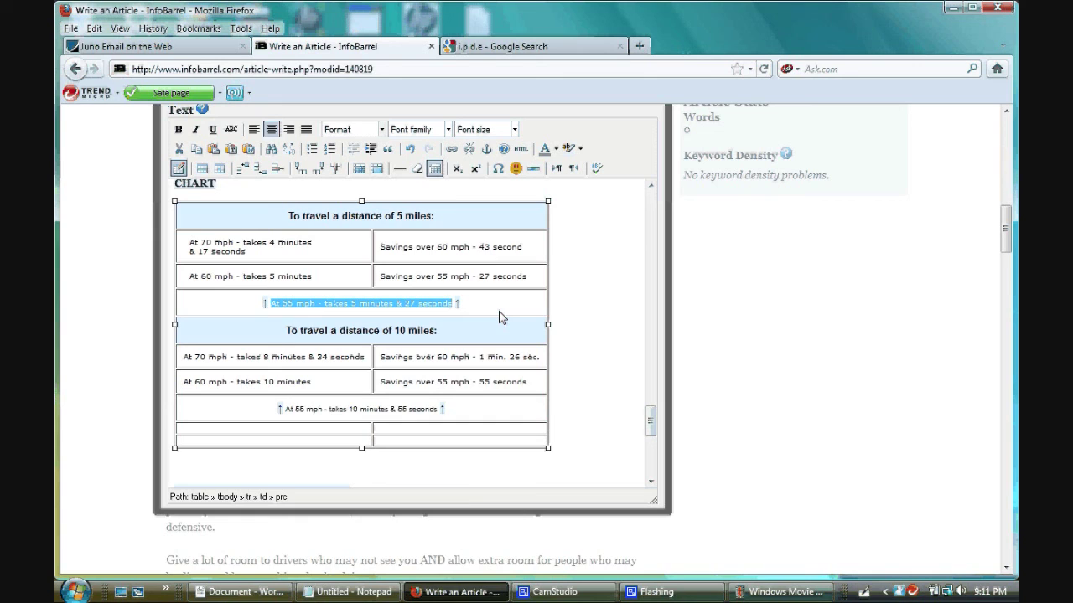
pyautogui.click(500, 316)
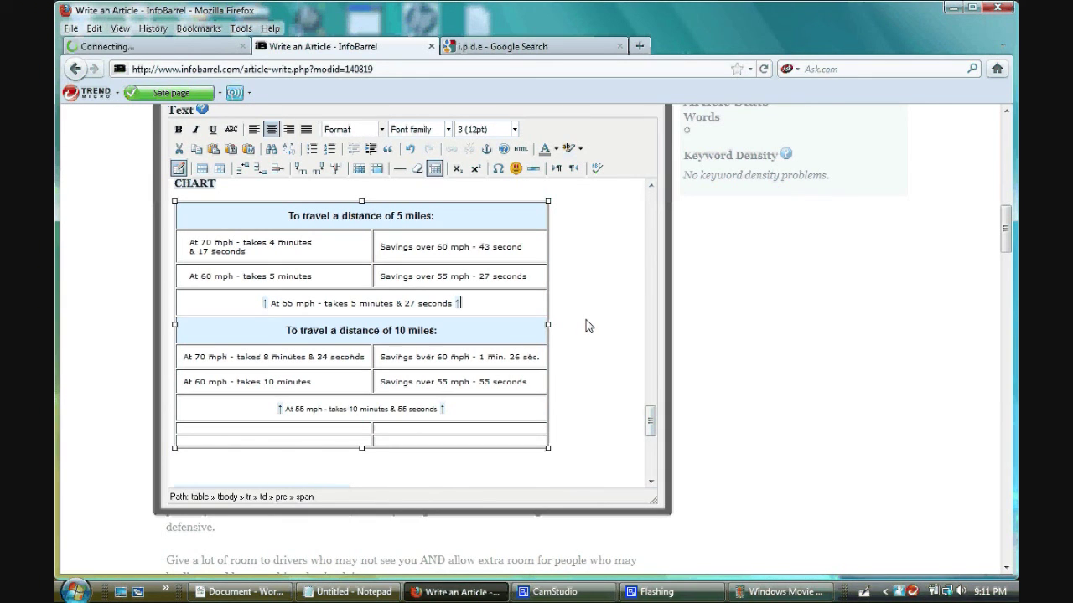
pyautogui.click(657, 594)
# Step: Bring the CamStudio window forward from the taskbar
pyautogui.click(553, 591)
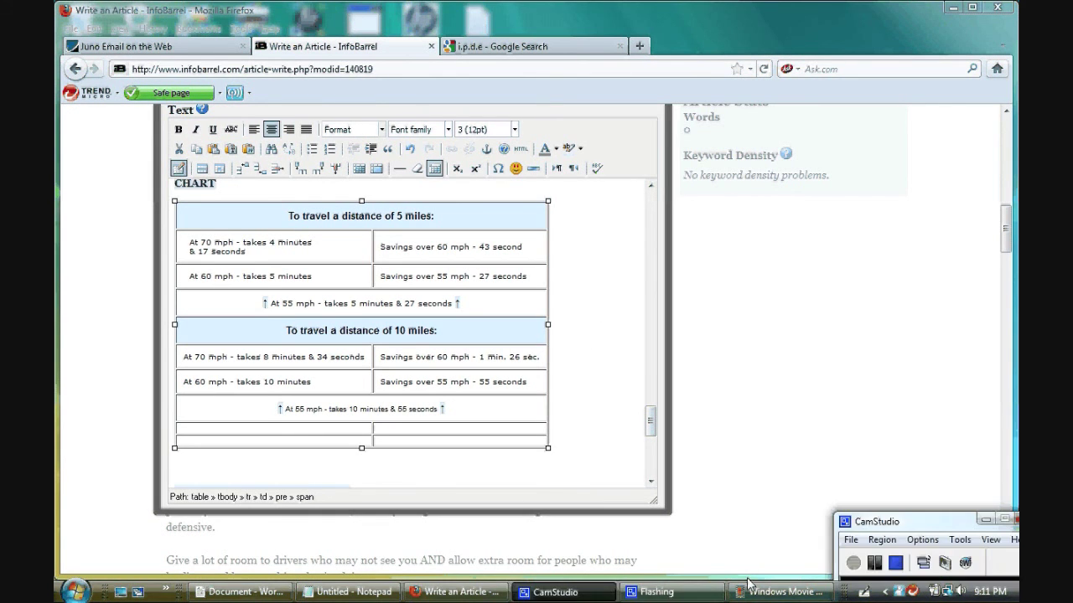